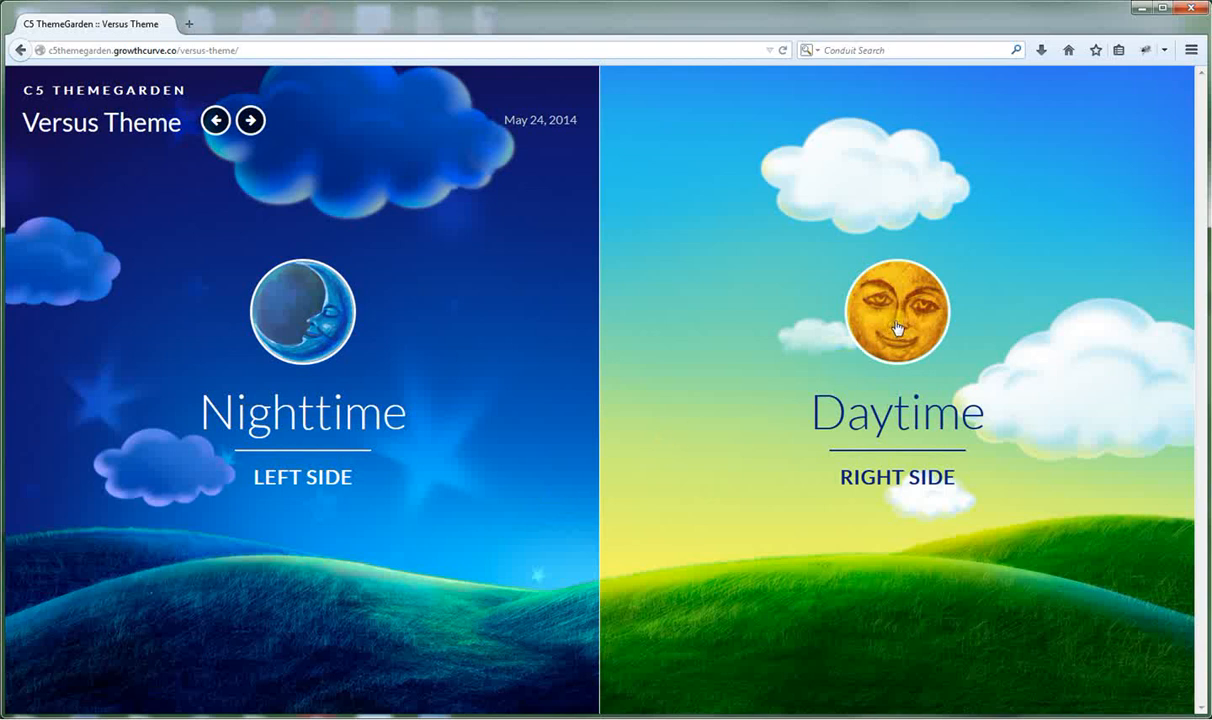
Open the Daytime content page and scroll through its sample headings, lists and filler text.
click(897, 327)
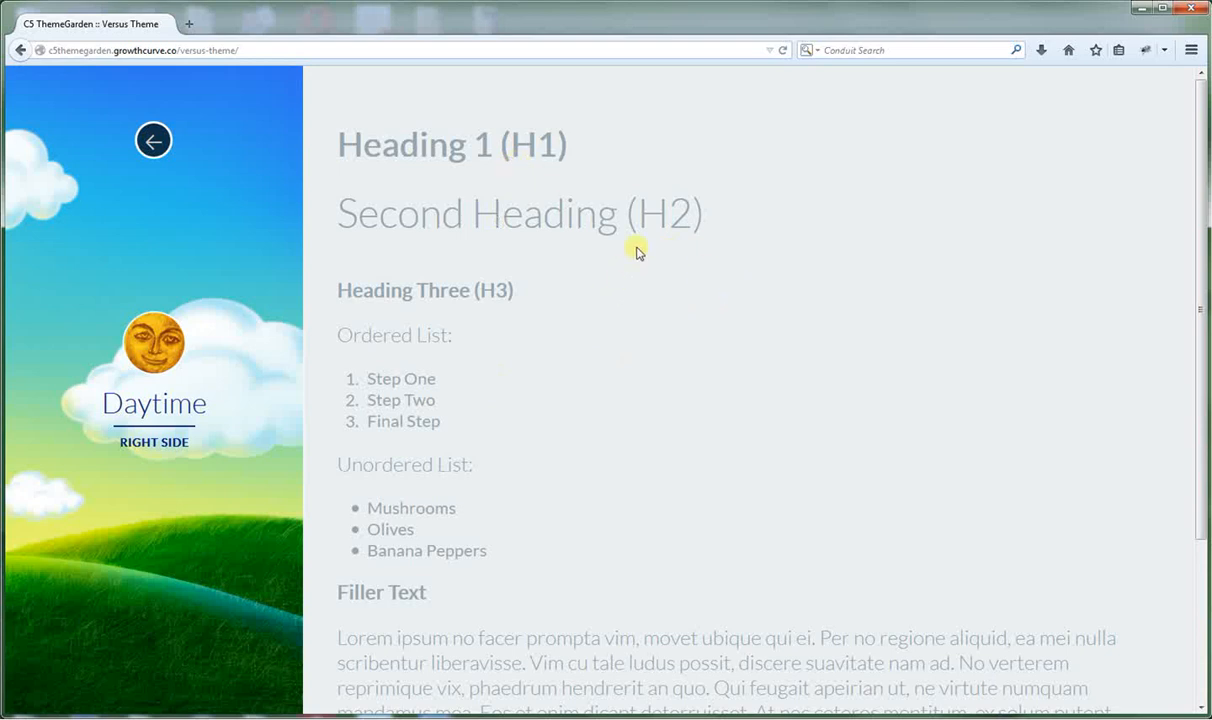
scroll(632, 257, down, 3)
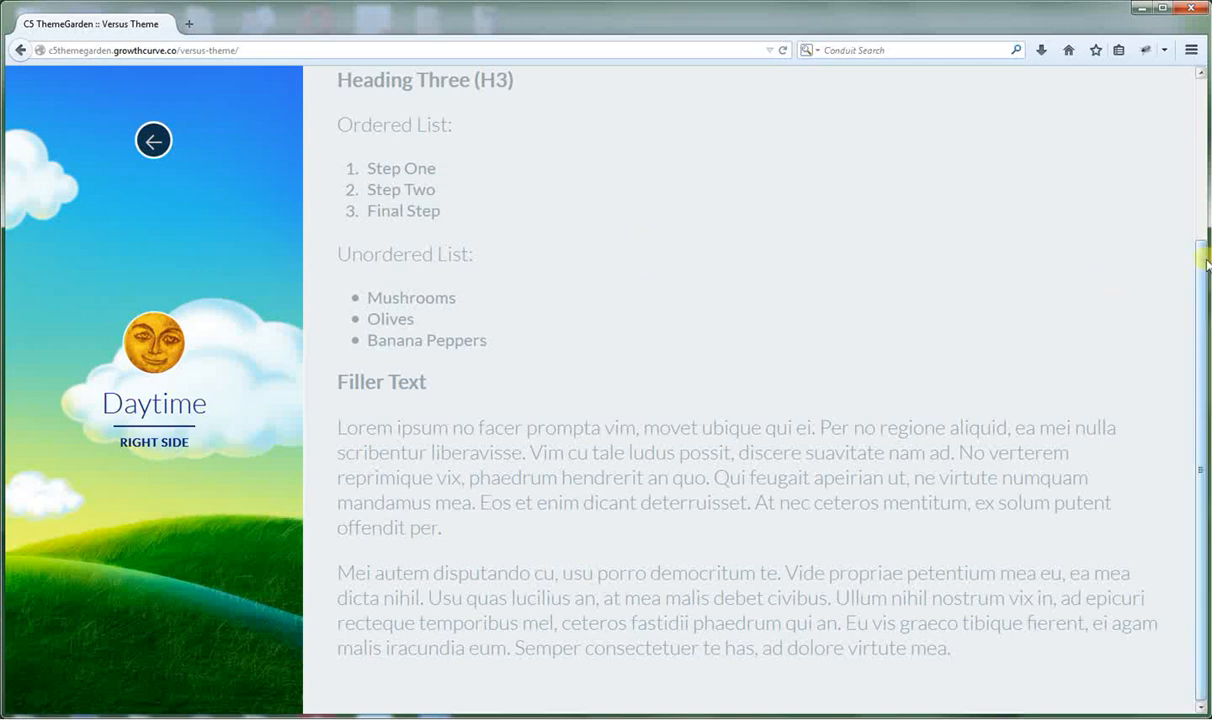
drag(1199, 249, 1209, 290)
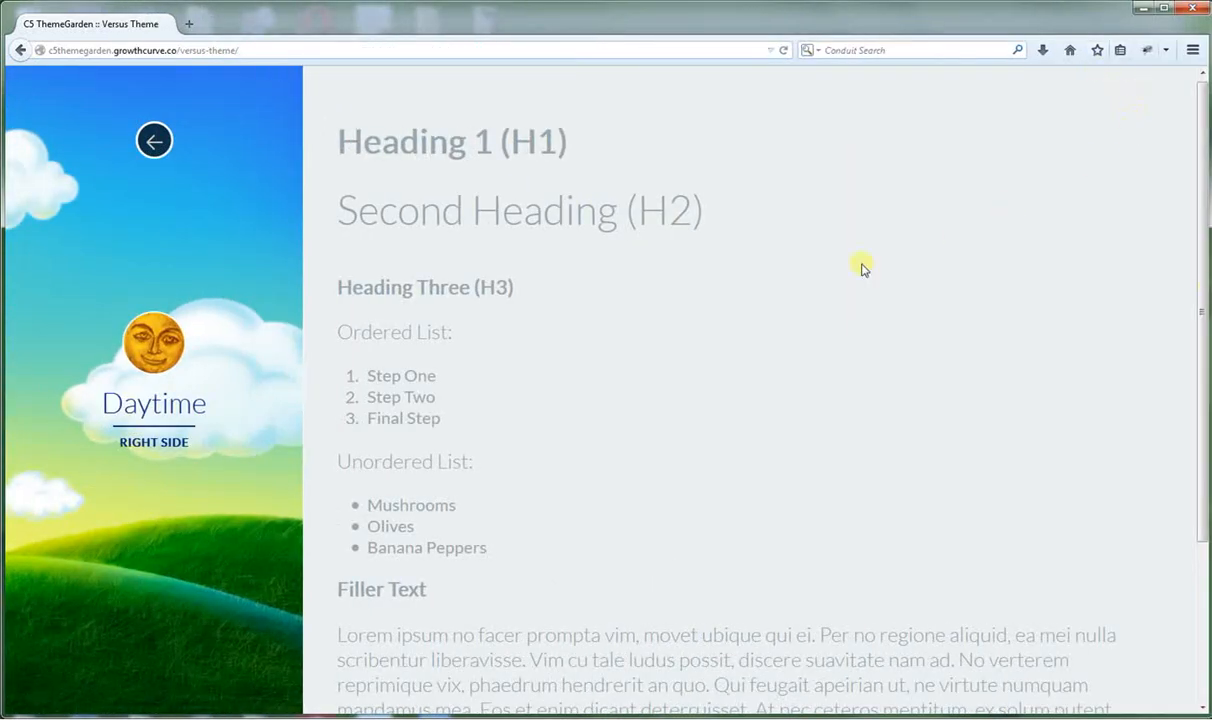
Preview the Versus Theme page at 360x640 in Firefox's Responsive Design View.
click(1193, 52)
click(1032, 346)
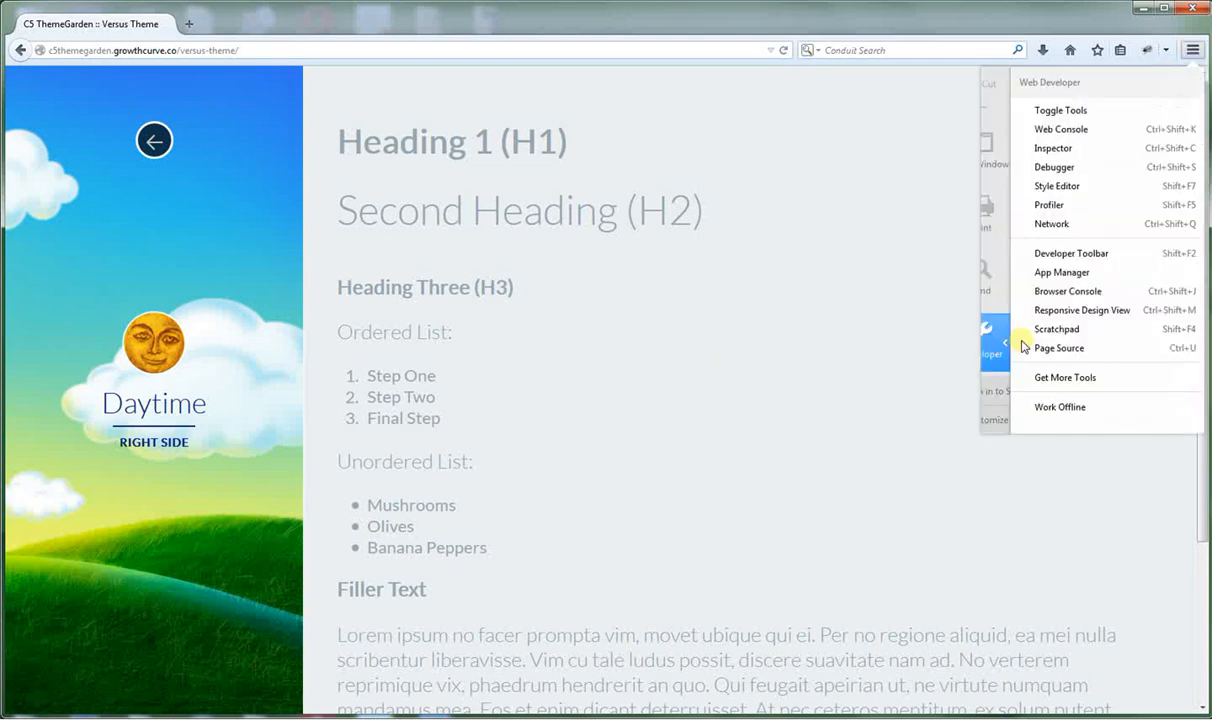
click(1004, 307)
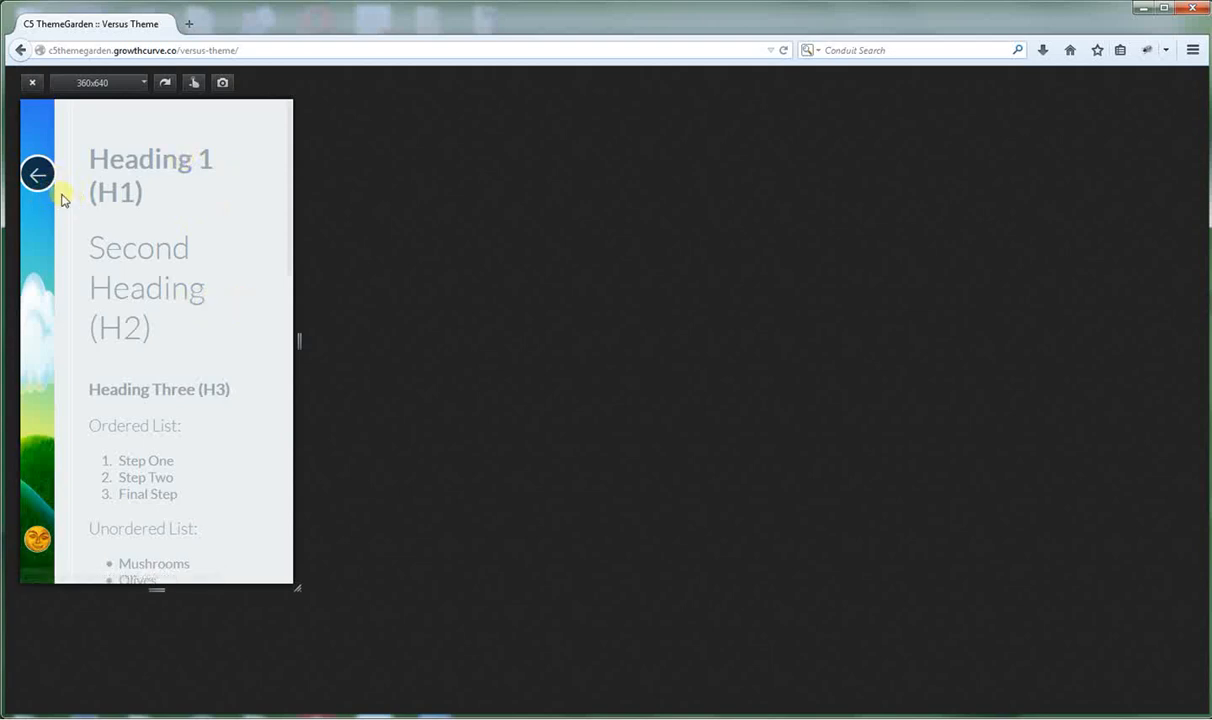
click(36, 175)
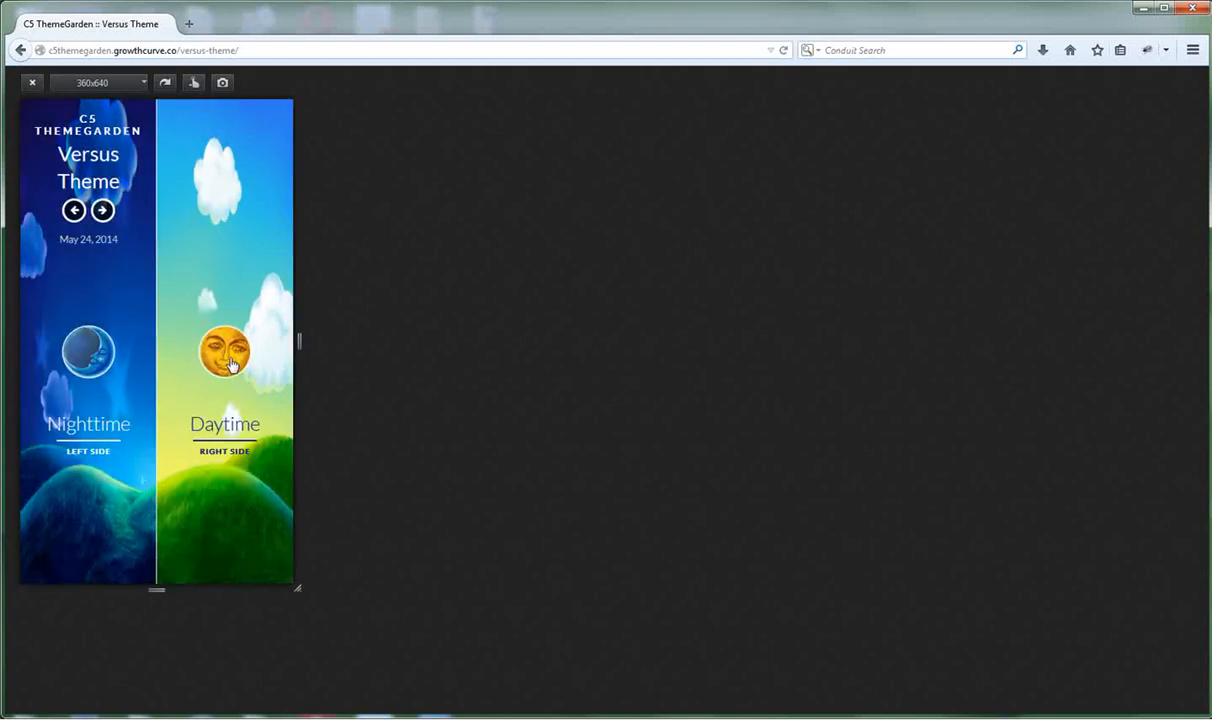
Browse the Nighttime content page in the phone preview, then return to full width.
click(89, 352)
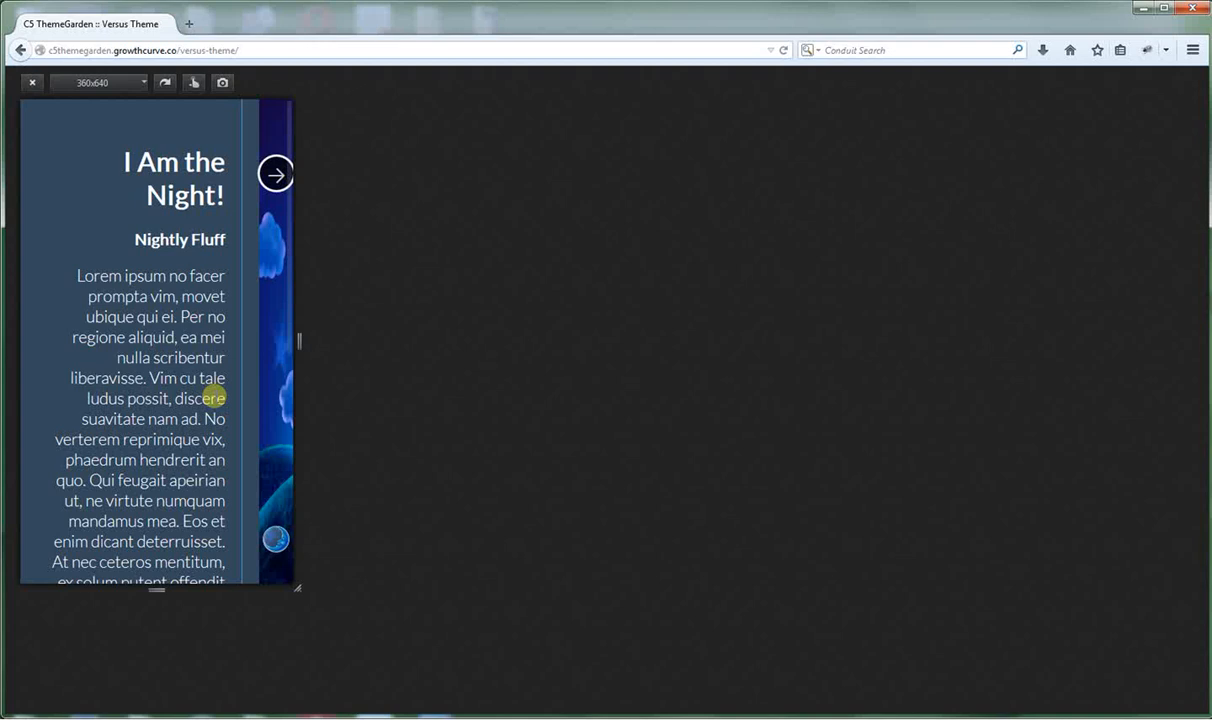
scroll(160, 306, down, 5)
scroll(151, 257, up, 5)
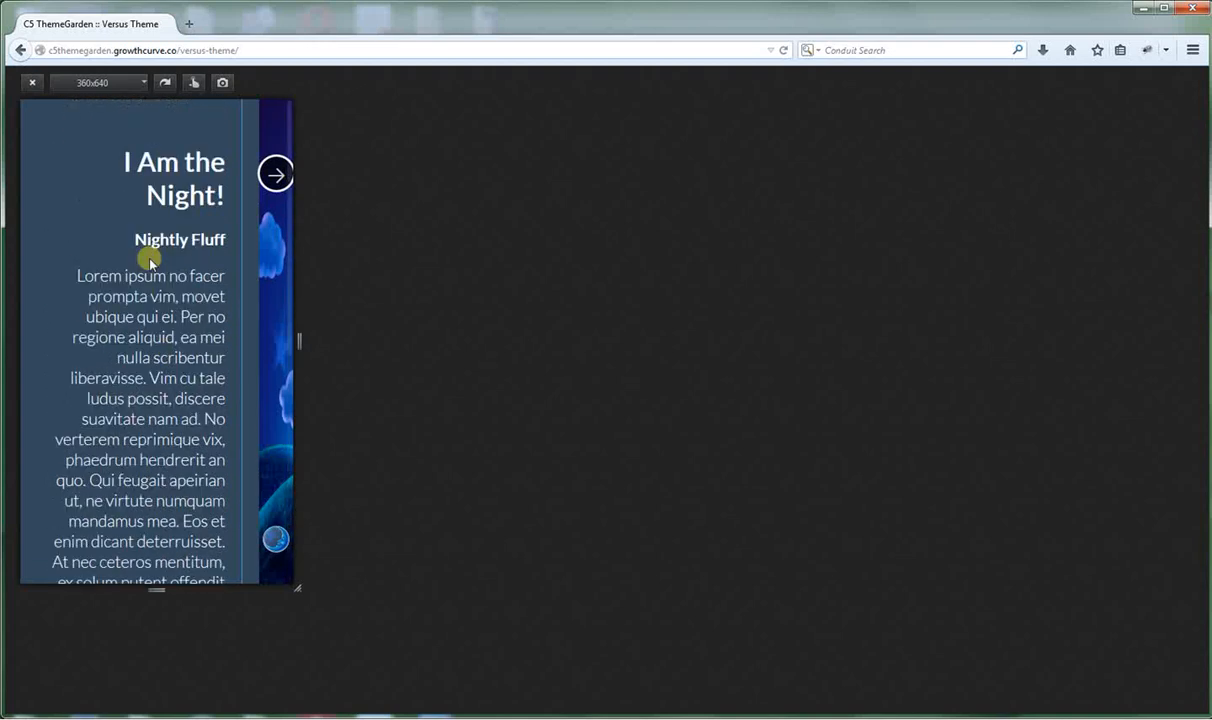
click(275, 175)
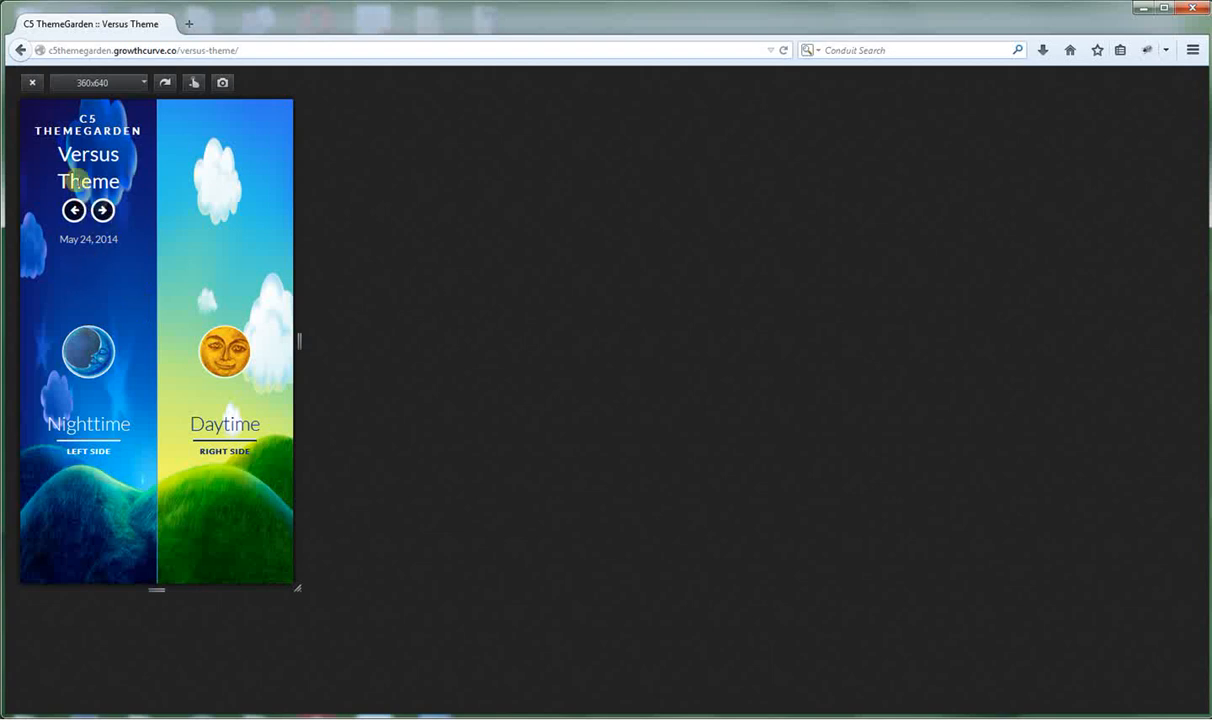
click(30, 83)
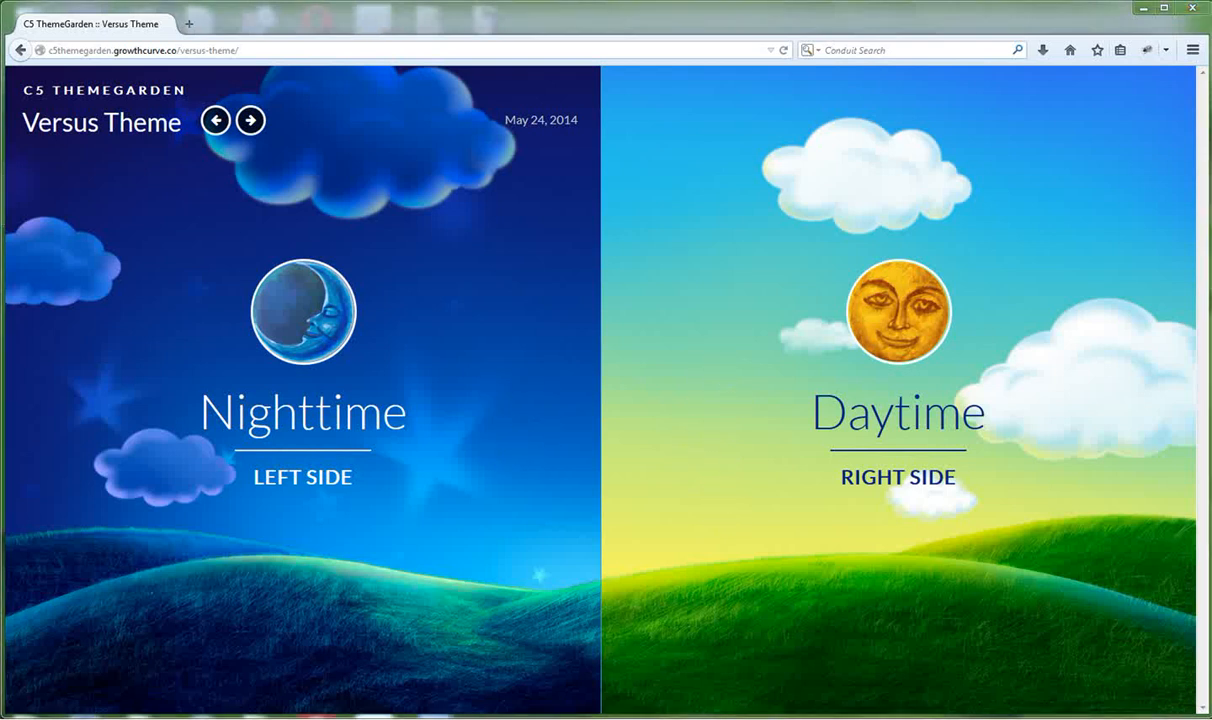
key(alt+Tab)
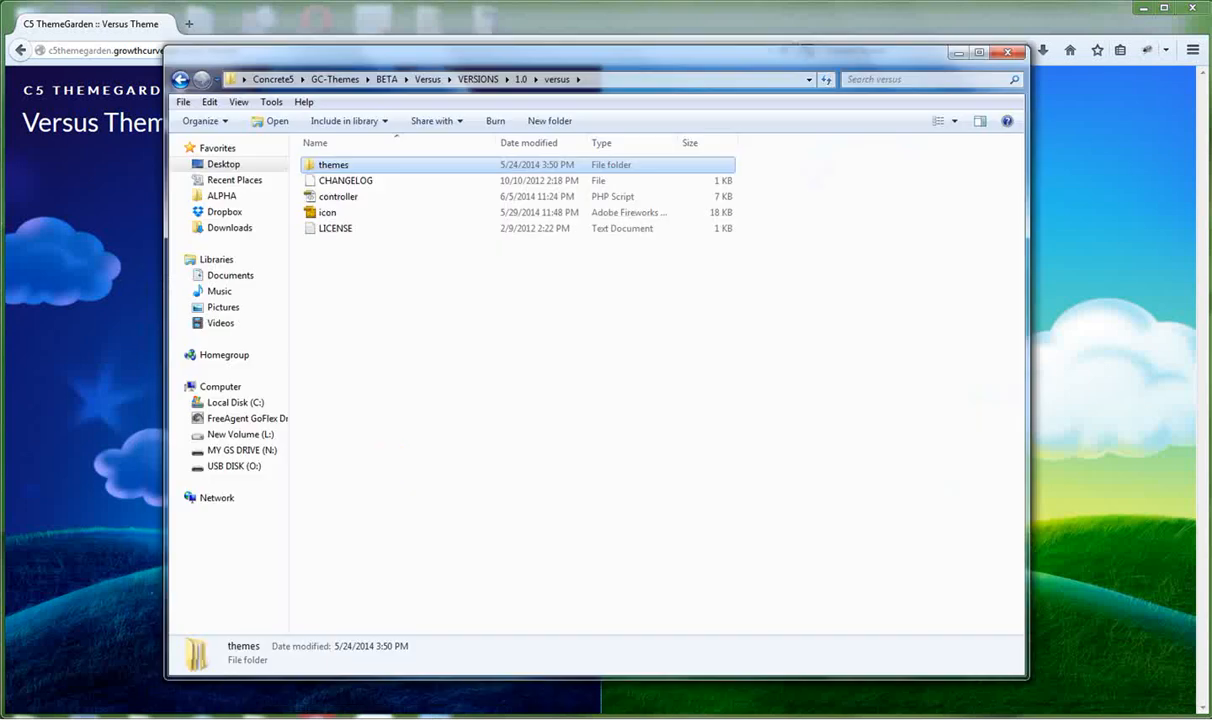
double_click(333, 167)
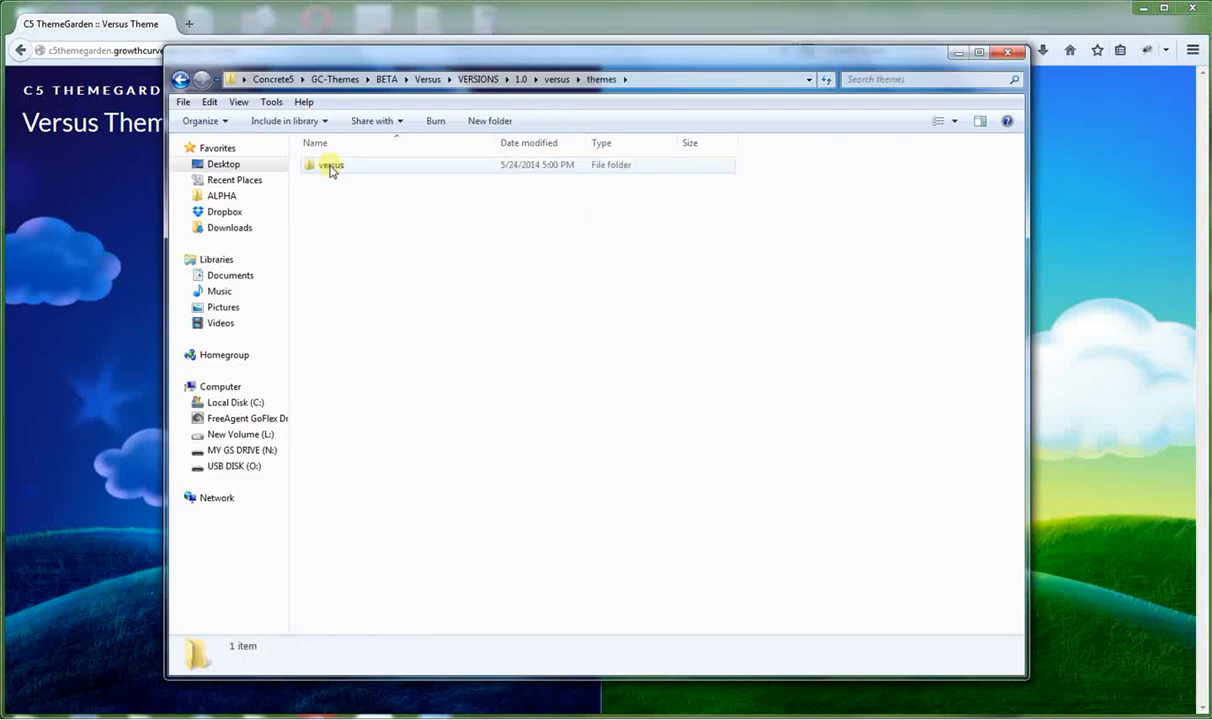
double_click(331, 167)
click(322, 166)
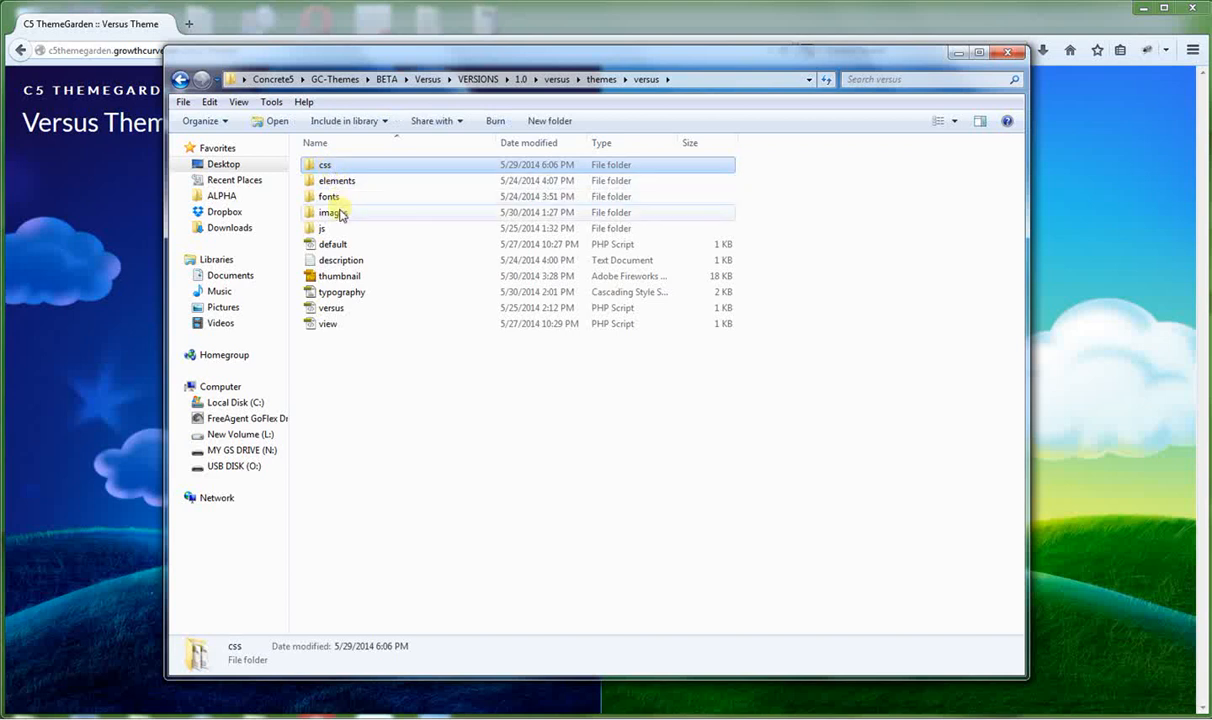
double_click(333, 212)
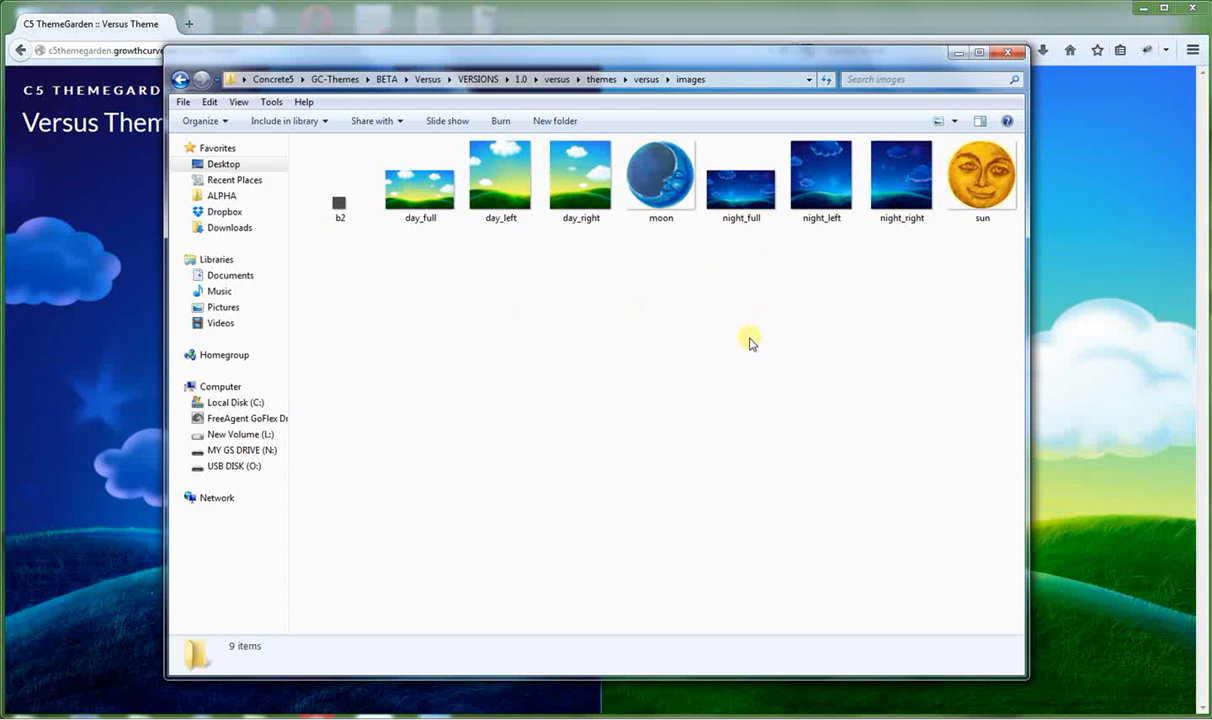
click(957, 52)
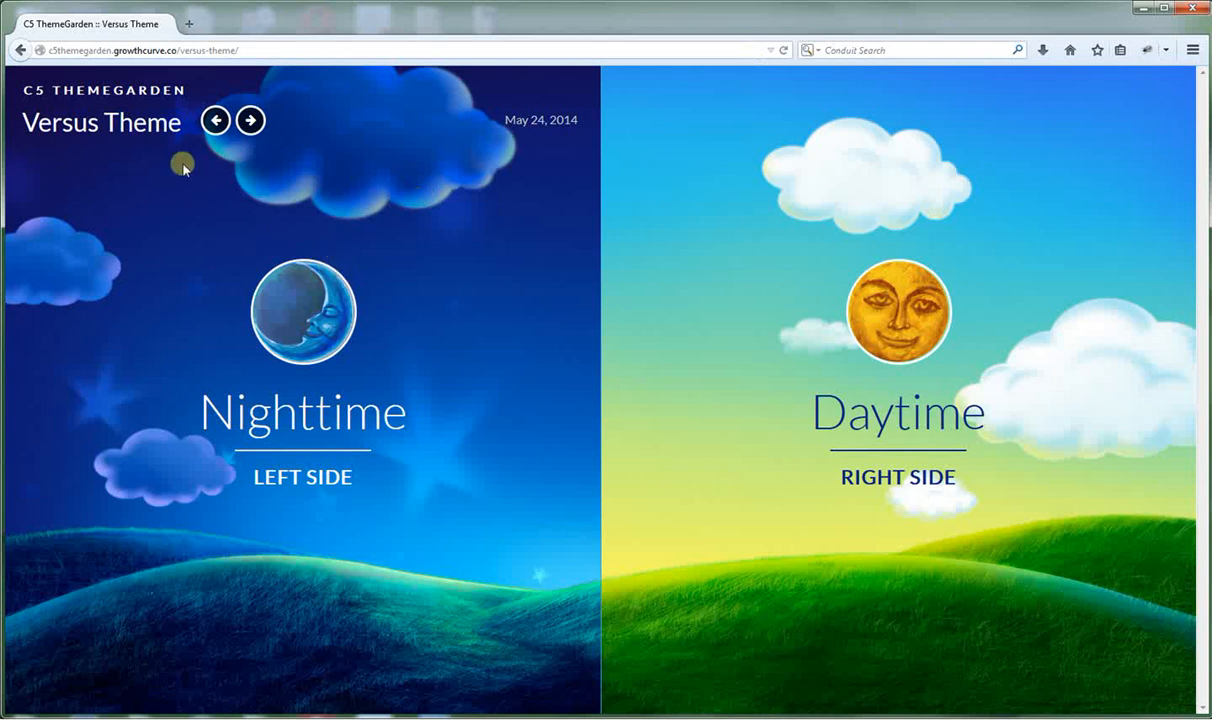
Sign in at /login with the administrator credentials and reopen the Versus Theme page.
drag(241, 50, 212, 50)
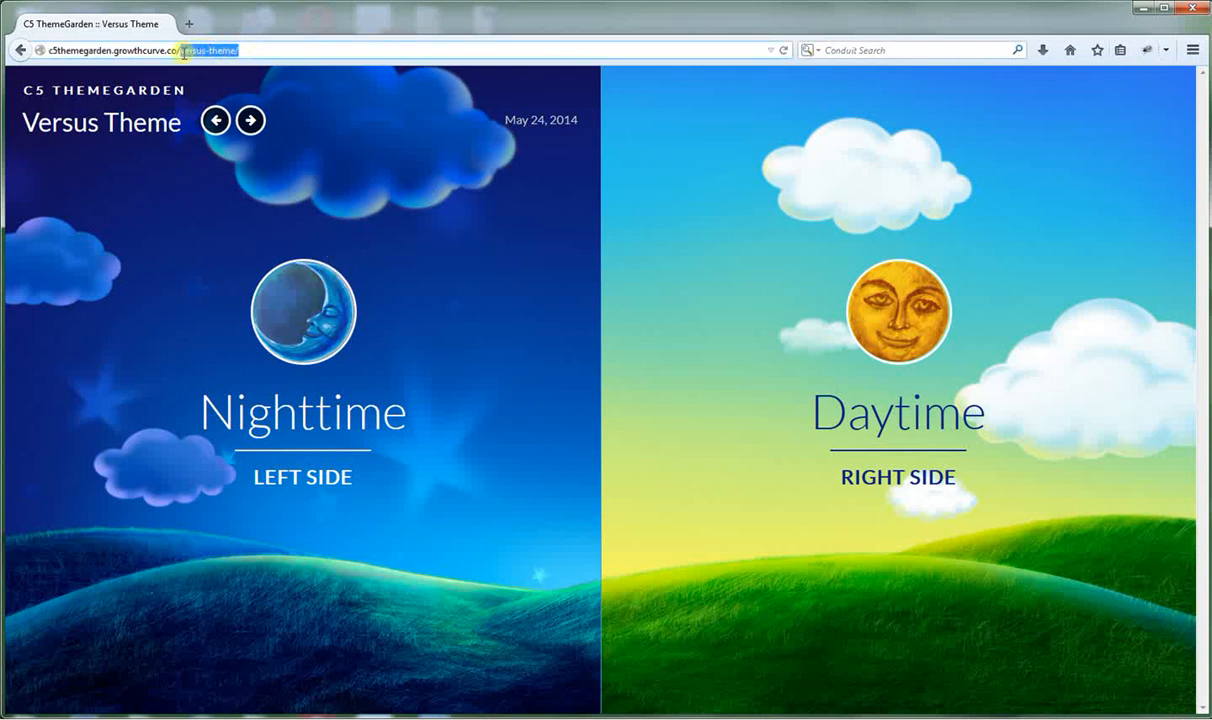
key(BackSpace)
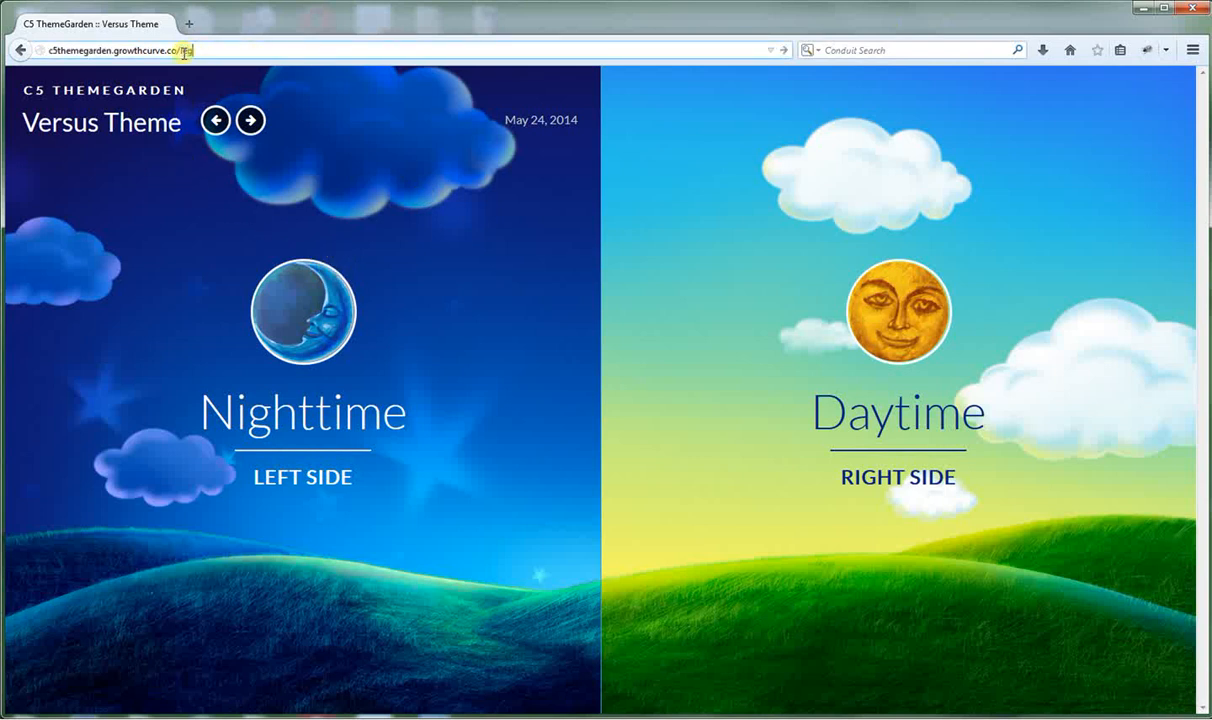
text(login)
key(Return)
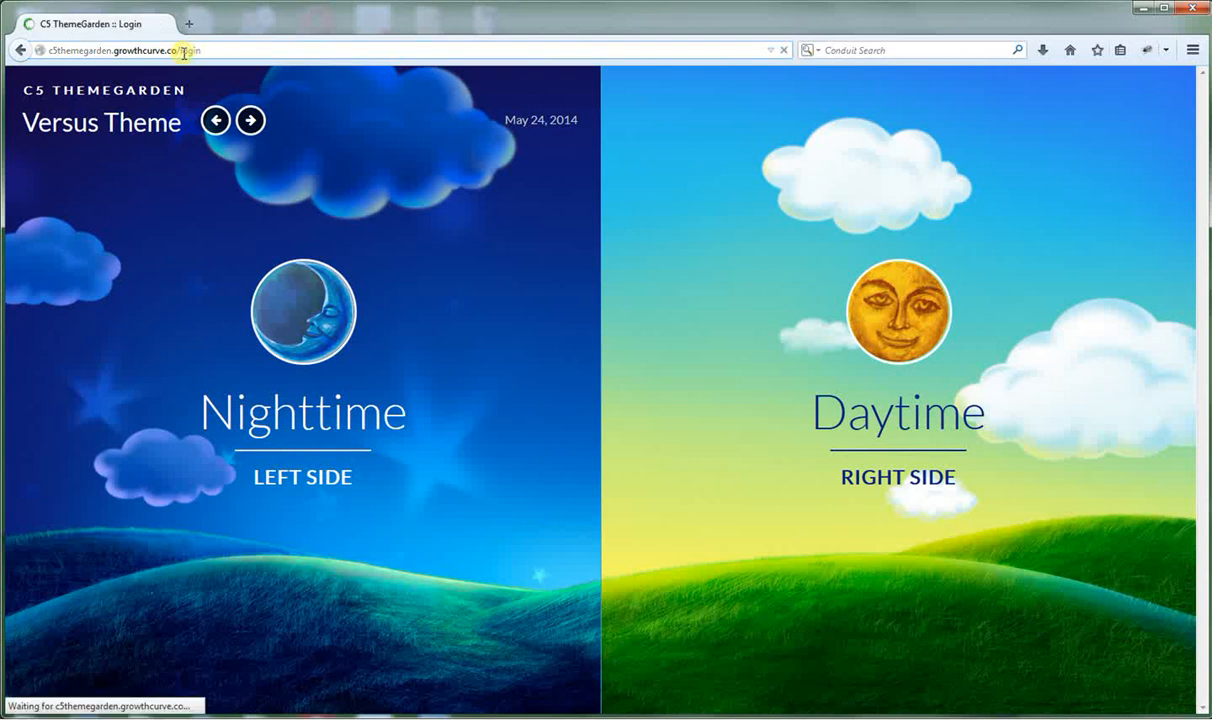
text(adm)
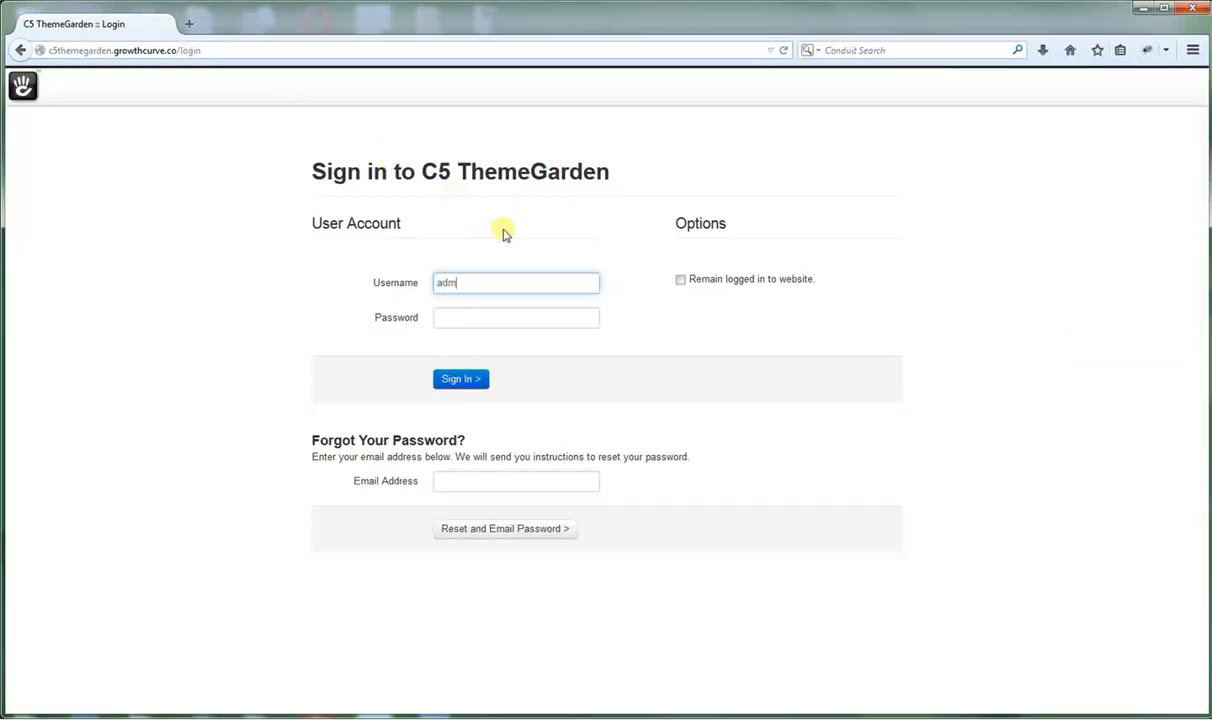
text(in)
key(Tab)
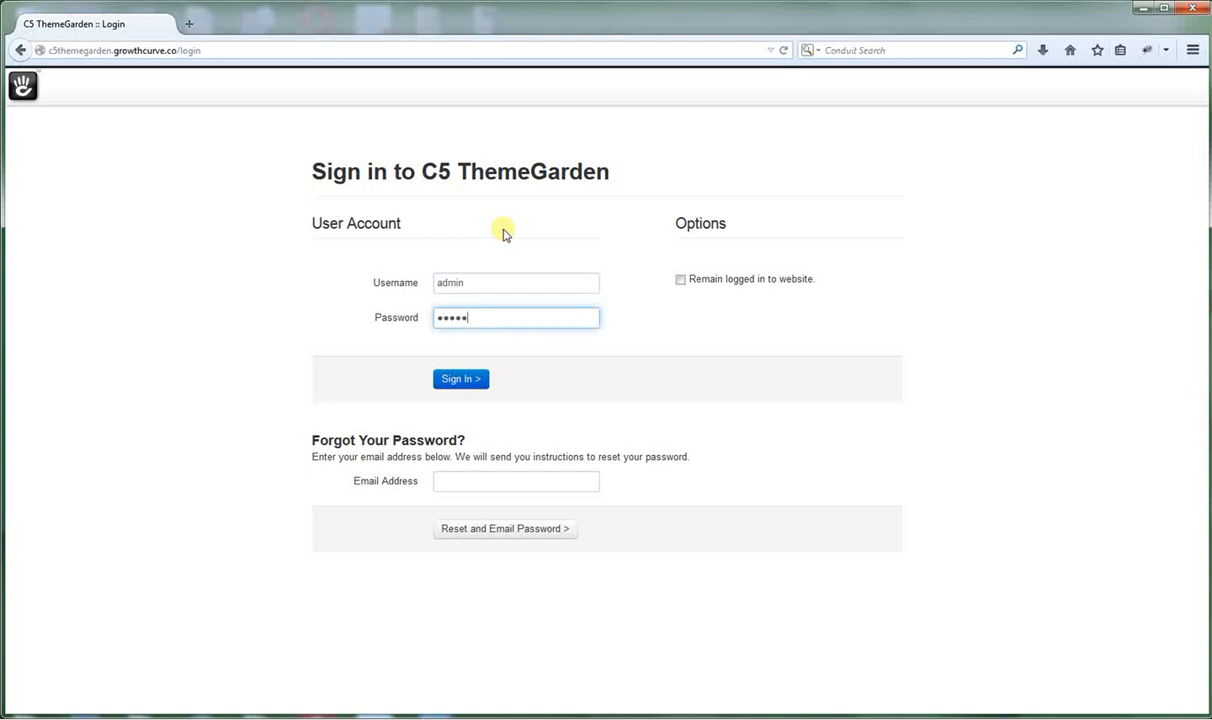
text(1)
key(Return)
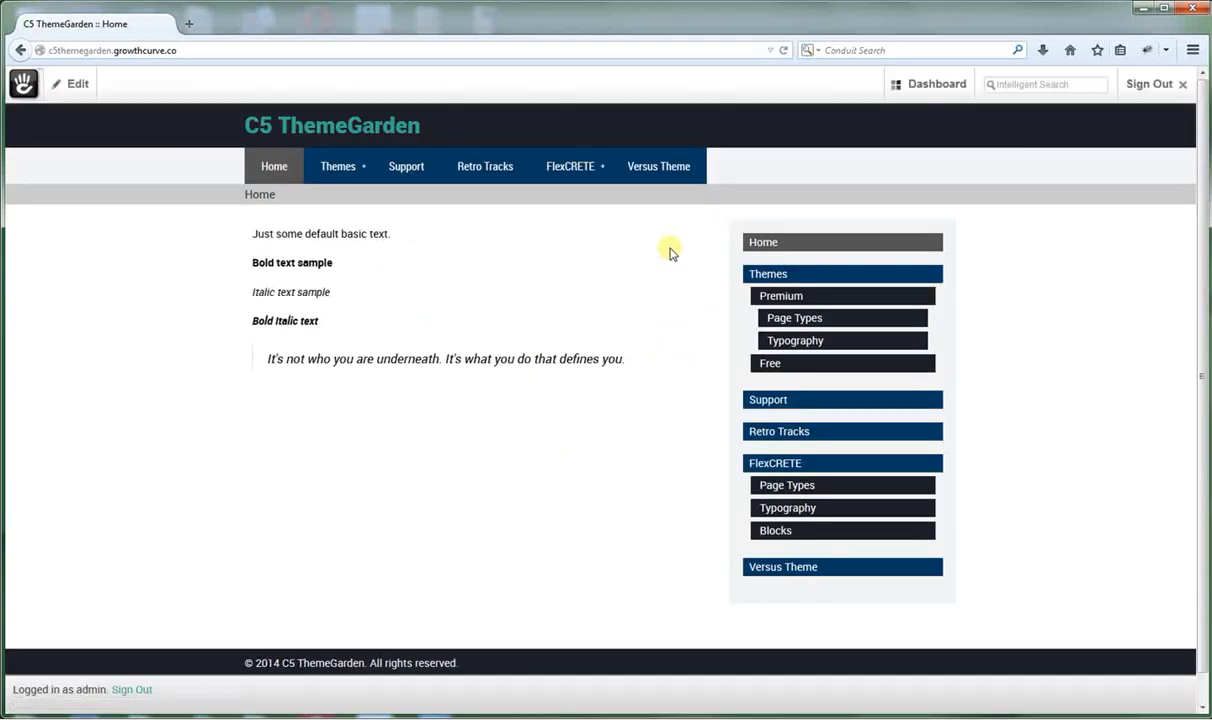
click(654, 168)
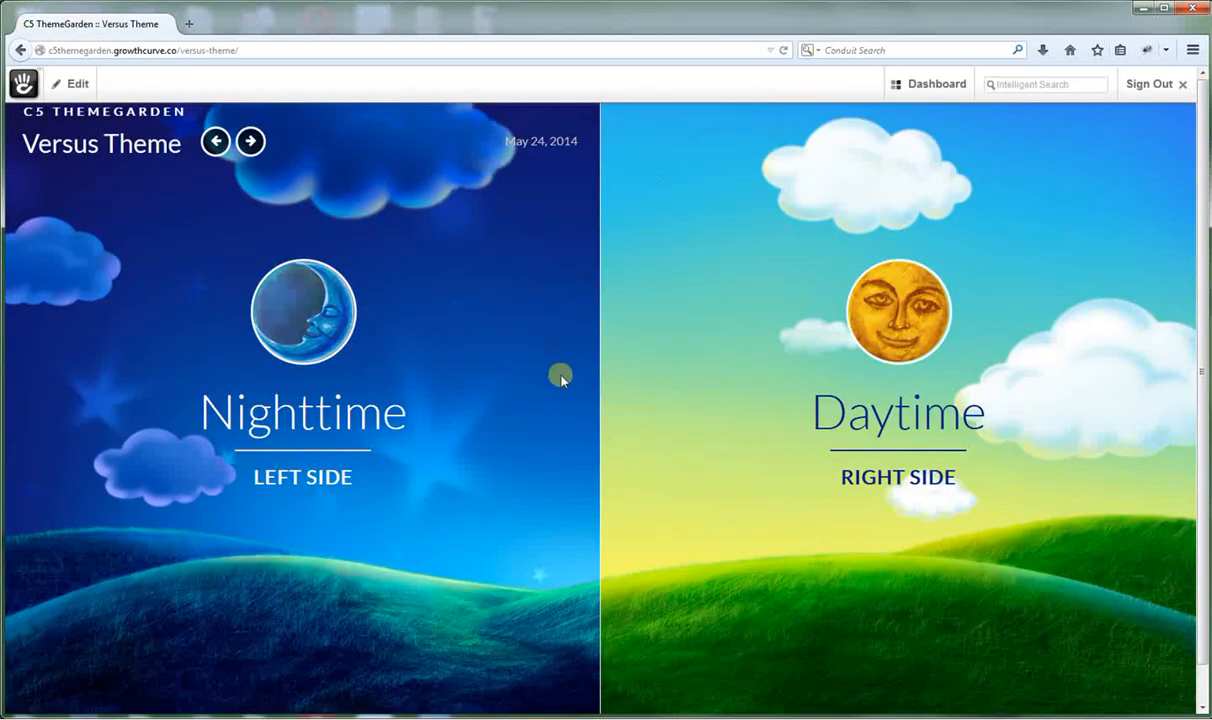
click(77, 84)
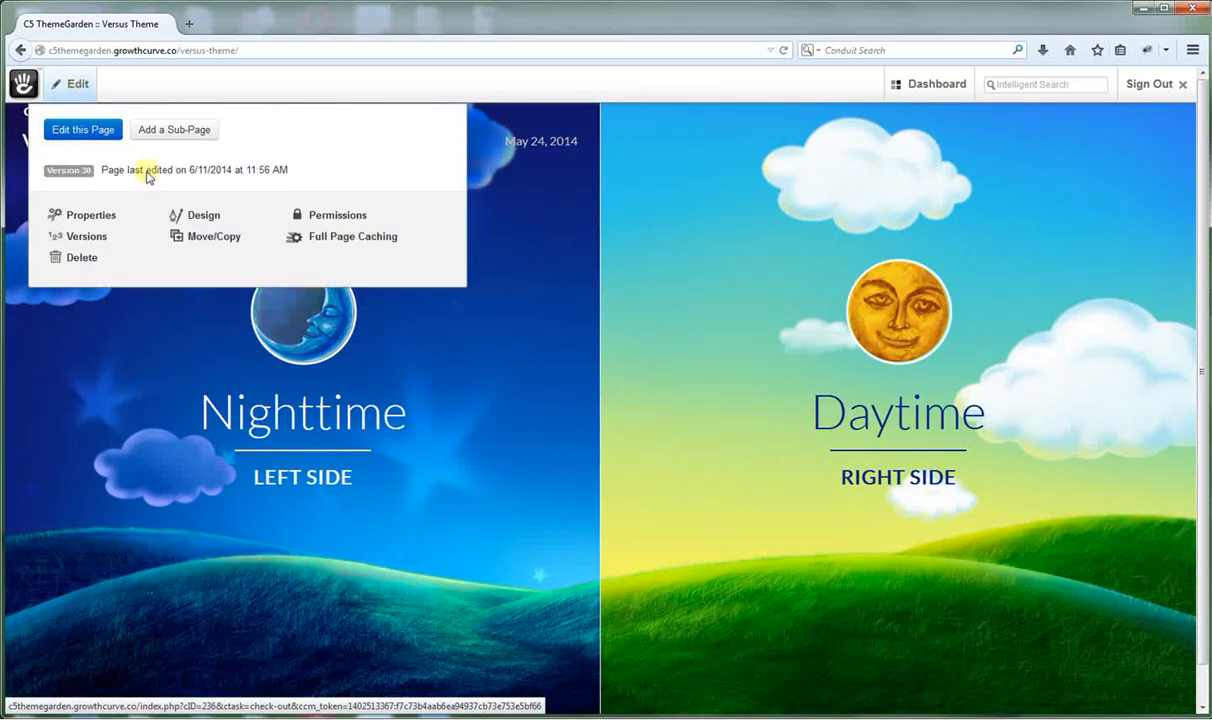
click(195, 218)
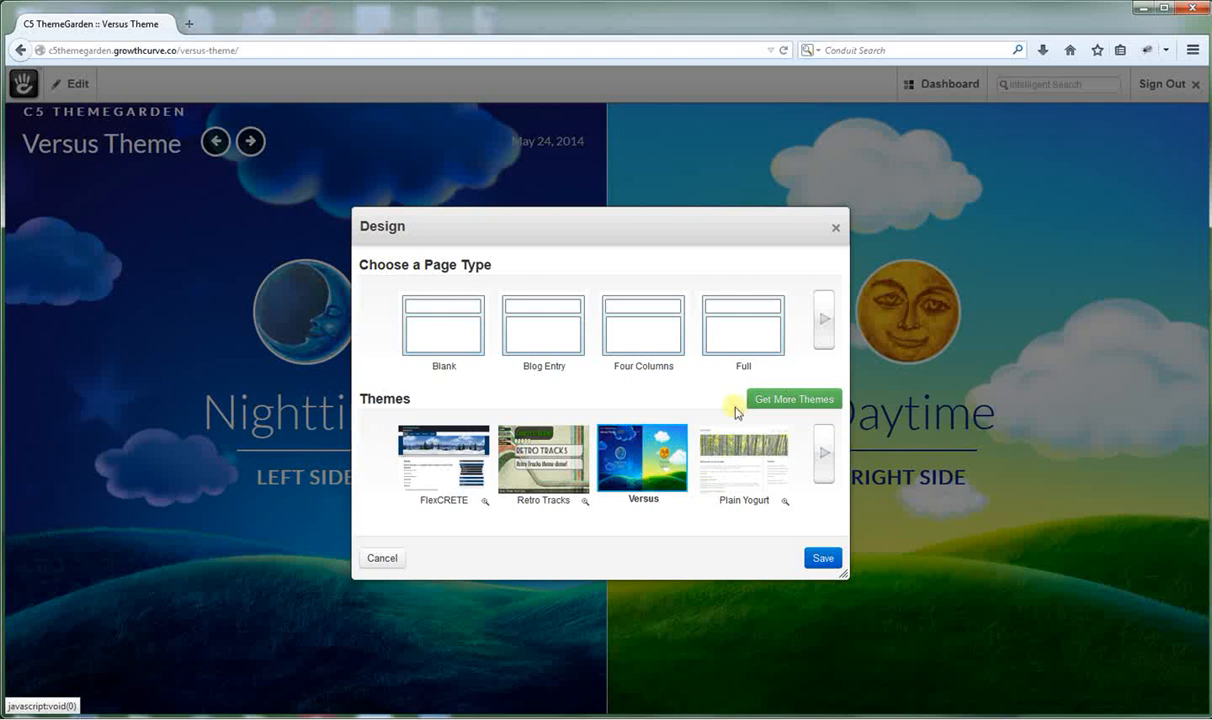
click(826, 322)
click(825, 325)
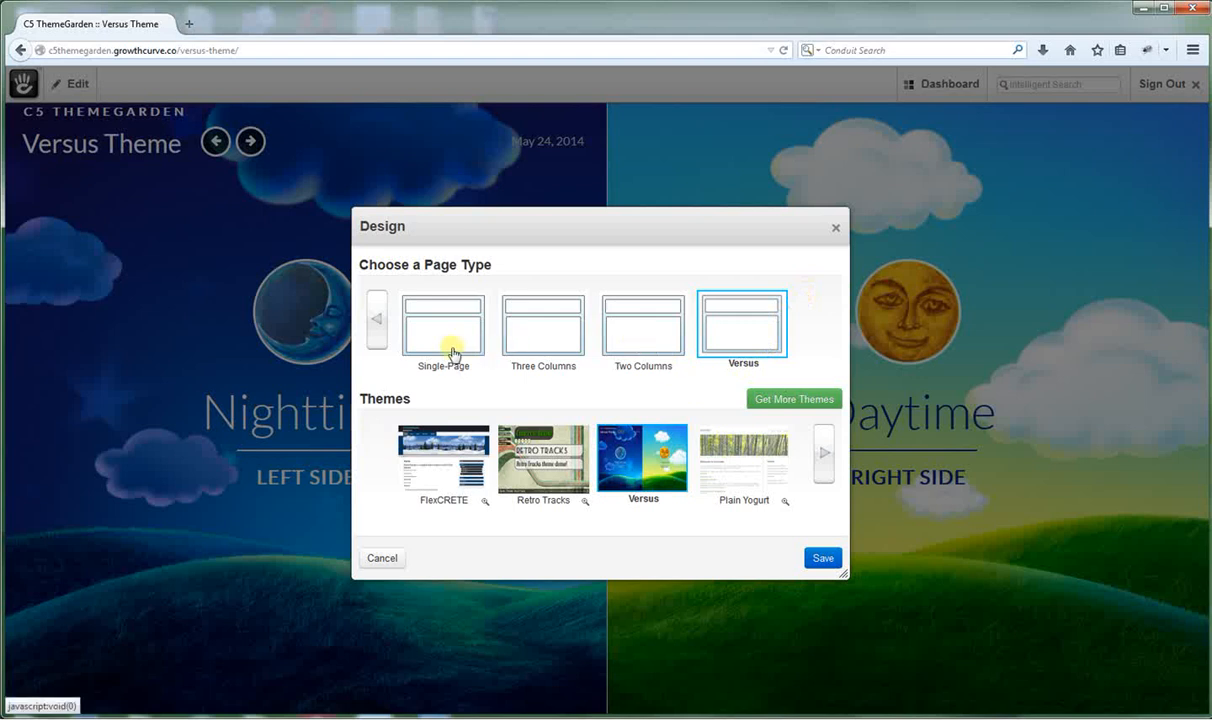
click(378, 320)
click(378, 320)
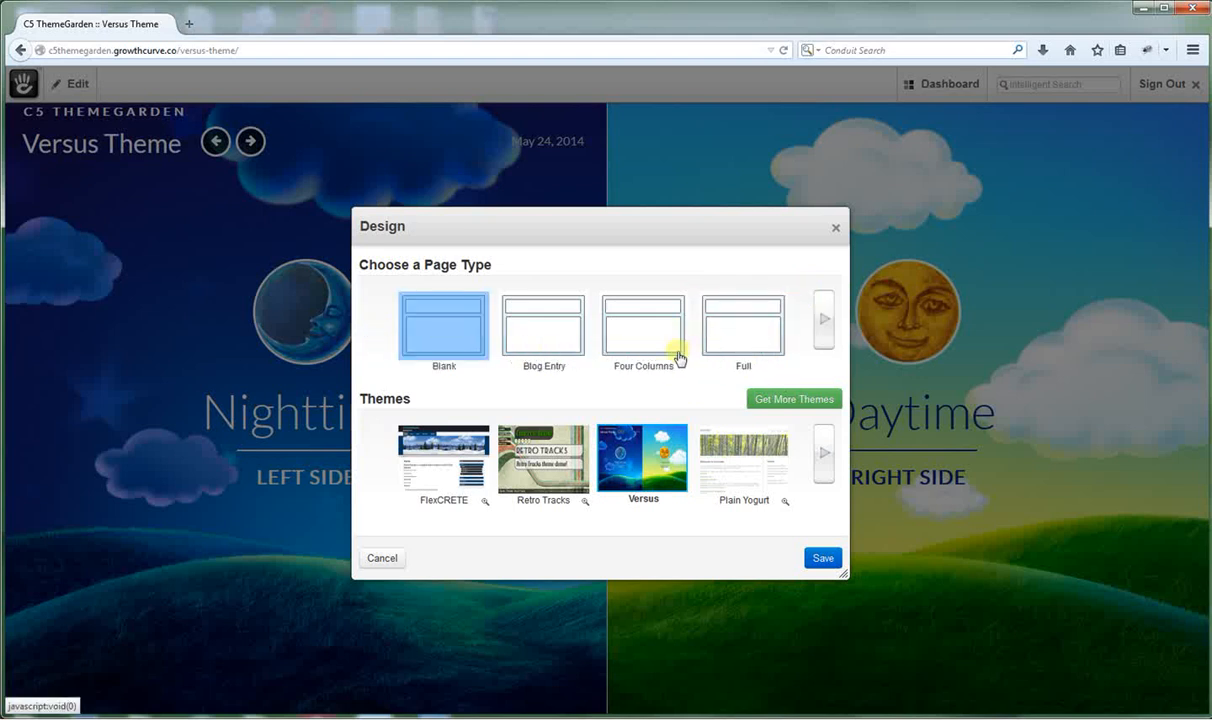
click(836, 232)
Enter edit mode on the Versus Theme page and open the Daytime content page.
click(56, 84)
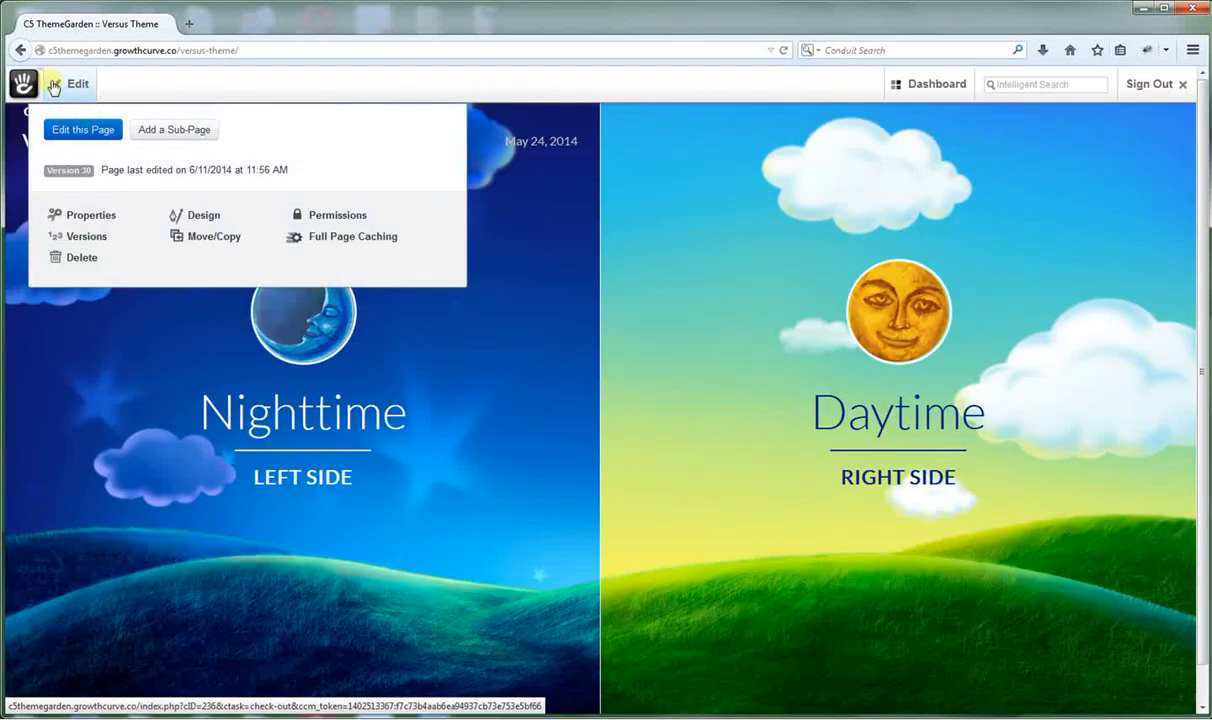
click(60, 127)
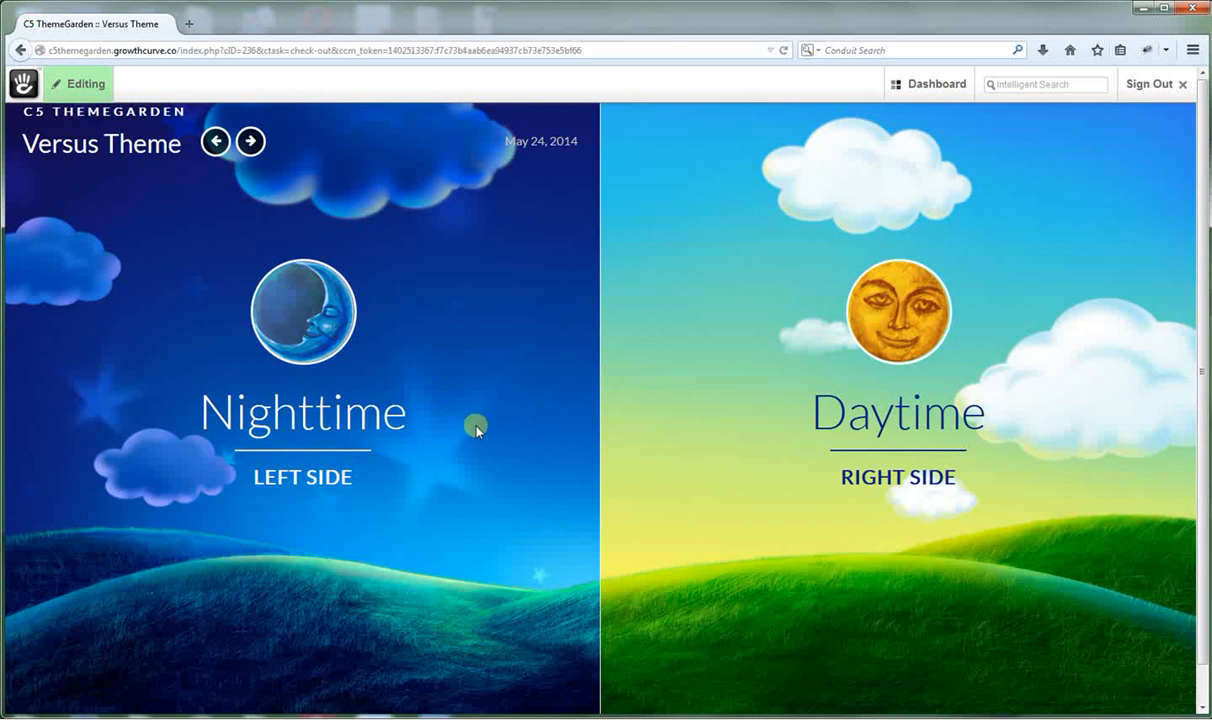
click(276, 318)
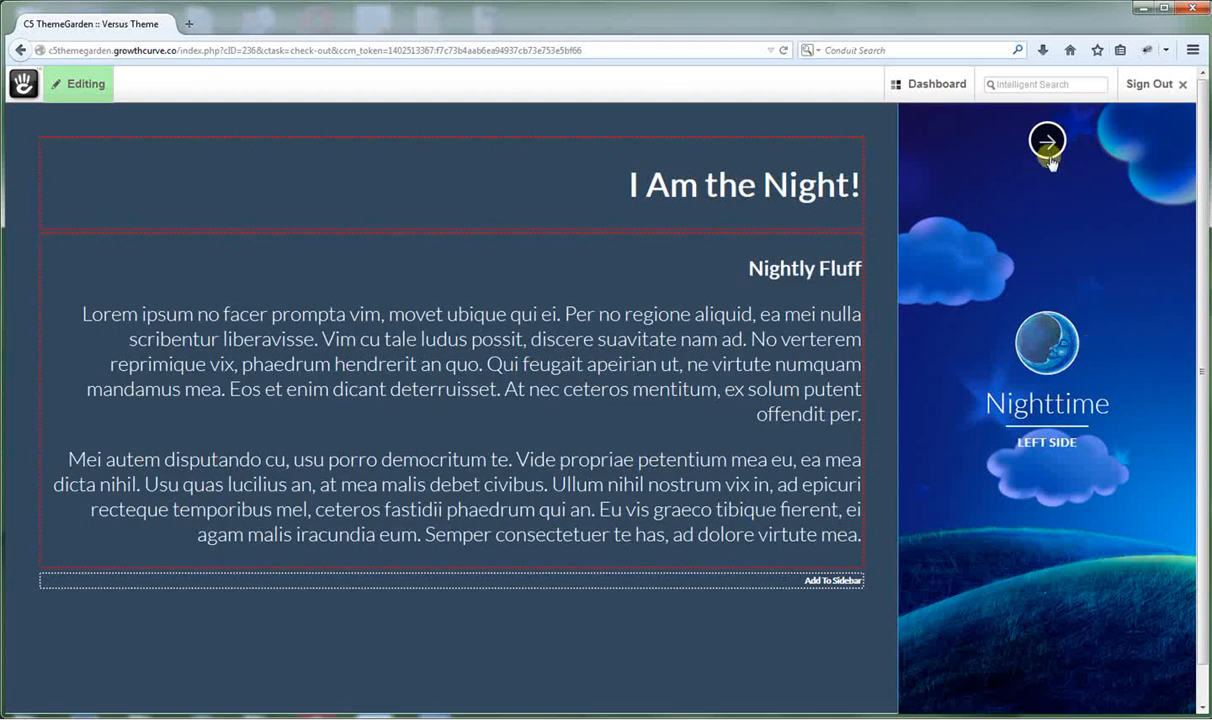
click(1047, 143)
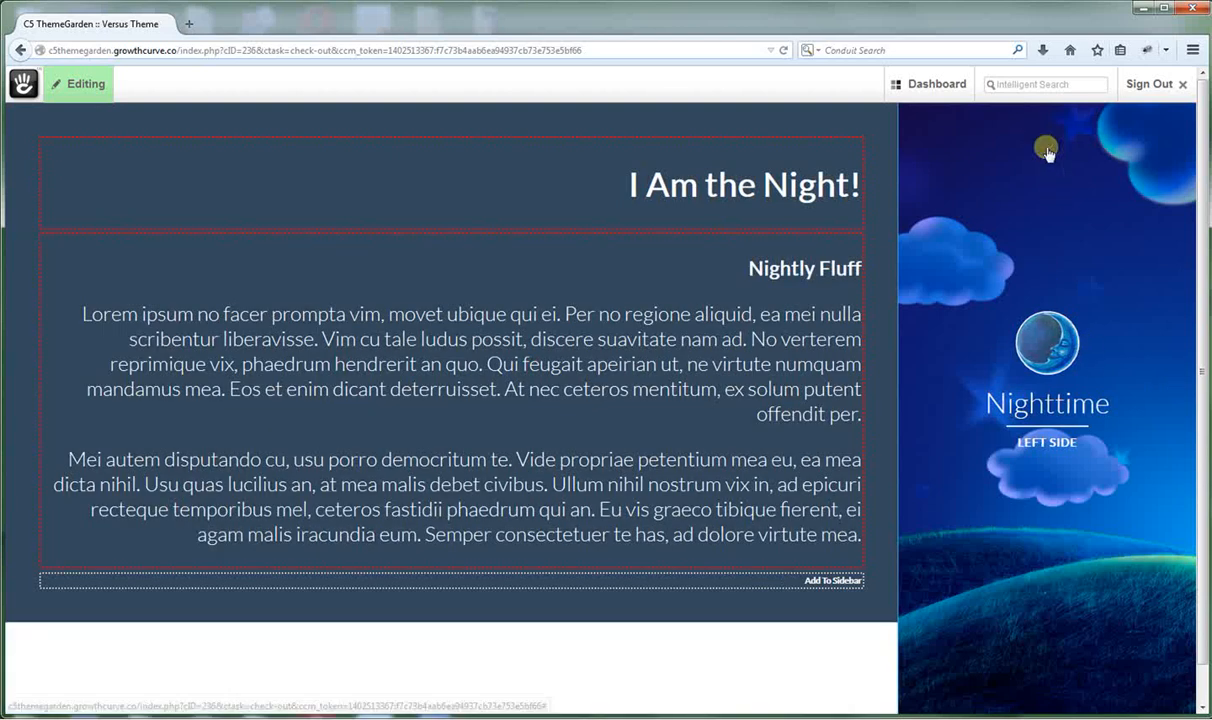
click(896, 312)
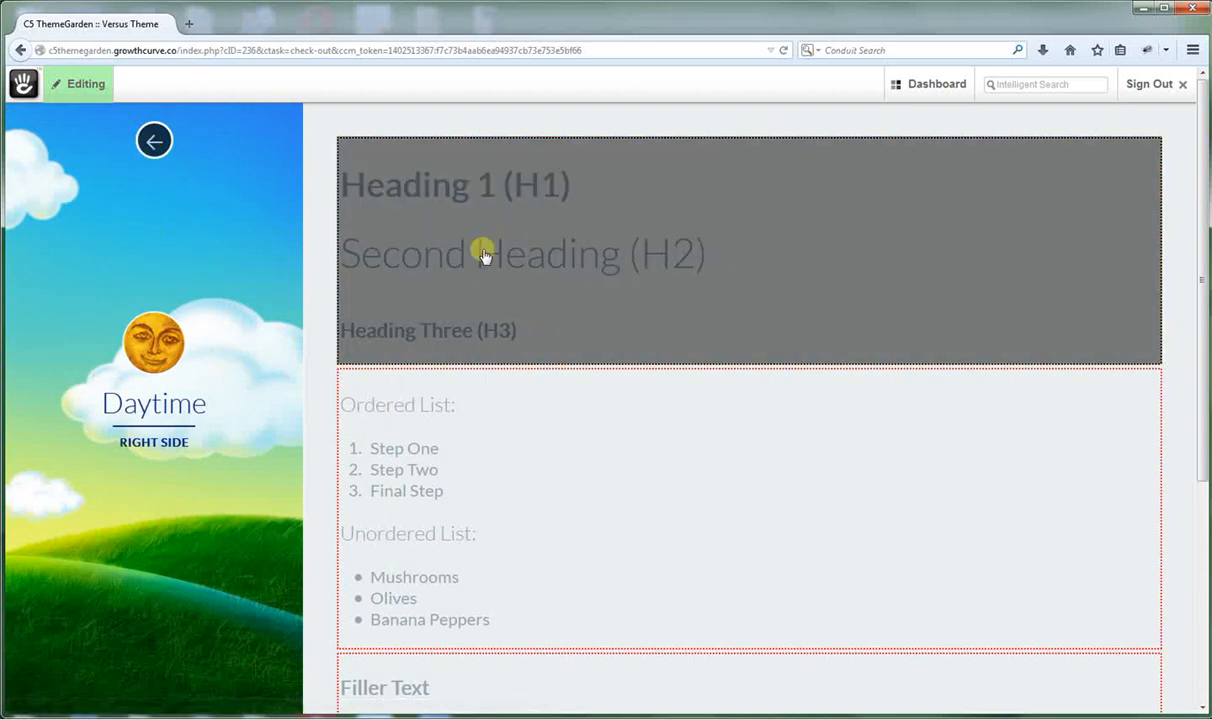
Show the Heading 1/2/3 block's menu with Edit, Copy to Clipboard, Move, Delete, Design.
click(554, 272)
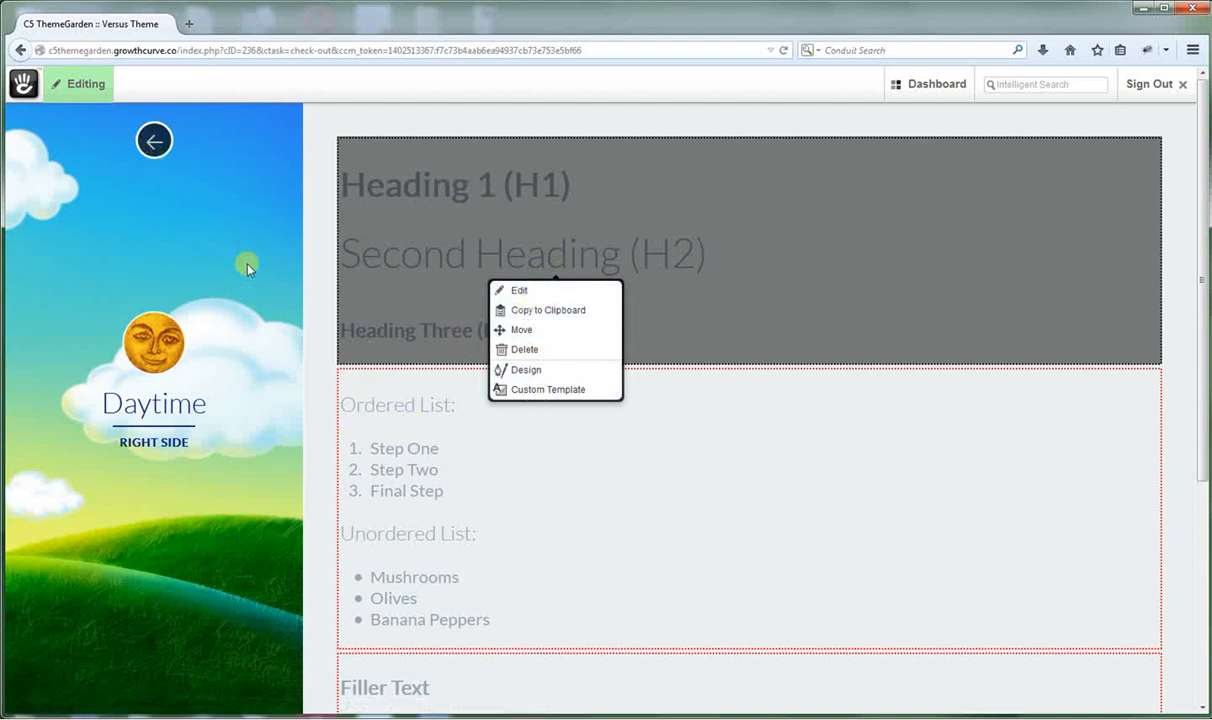
click(315, 168)
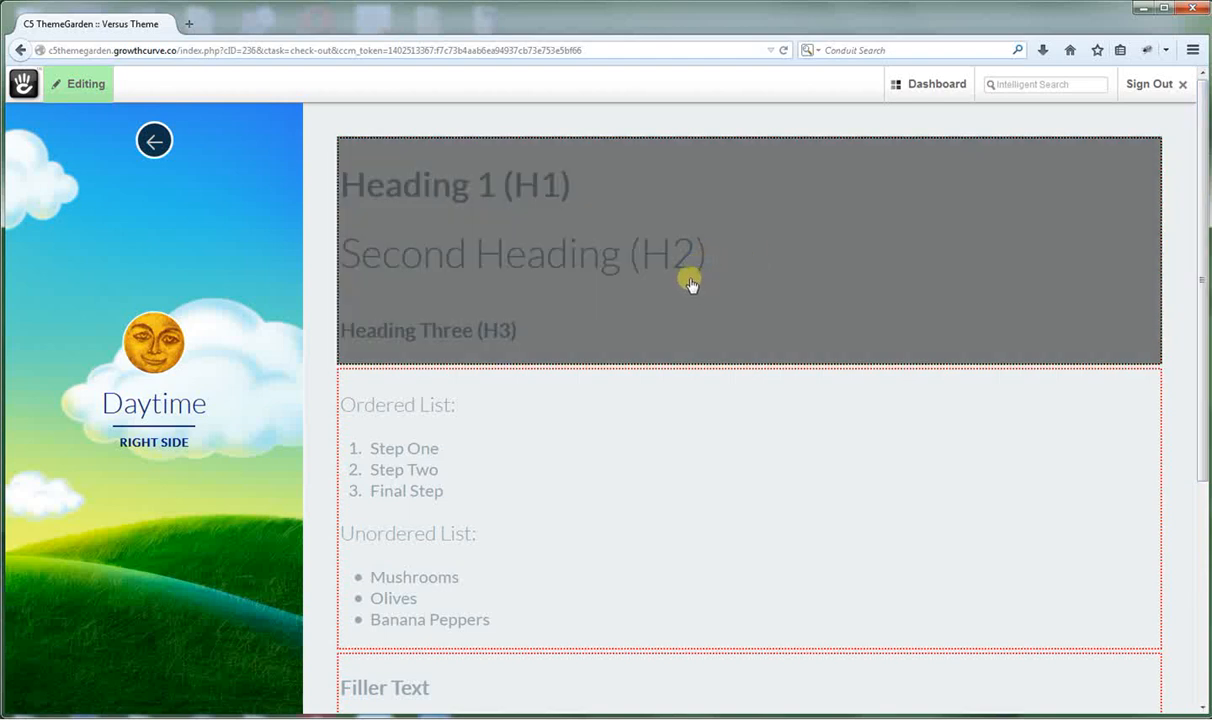
click(688, 287)
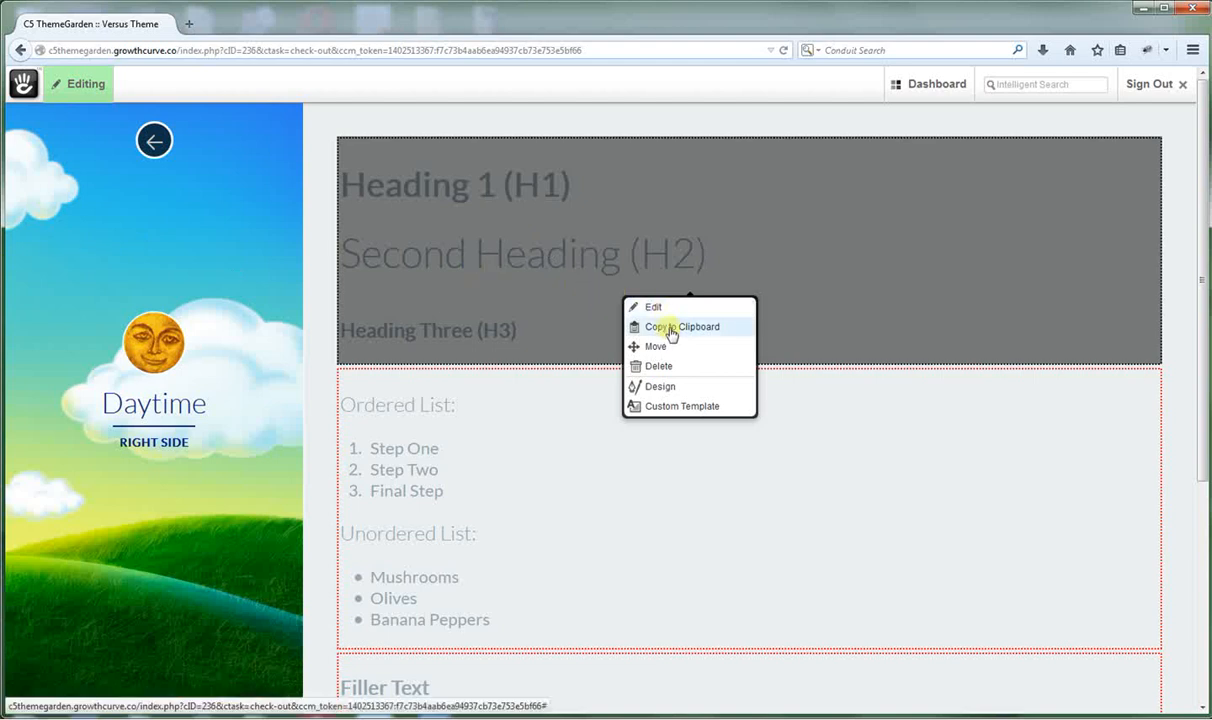
Copy the headings block to the clipboard and open the Nighttime page for editing.
click(676, 329)
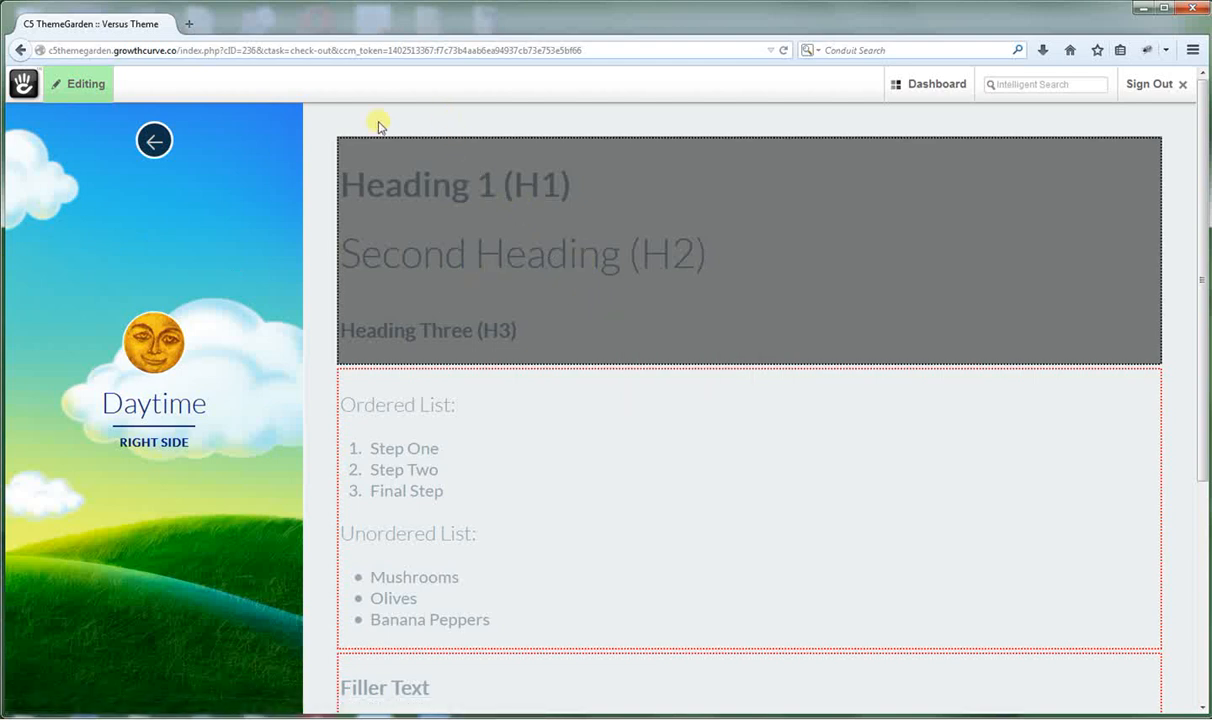
click(155, 140)
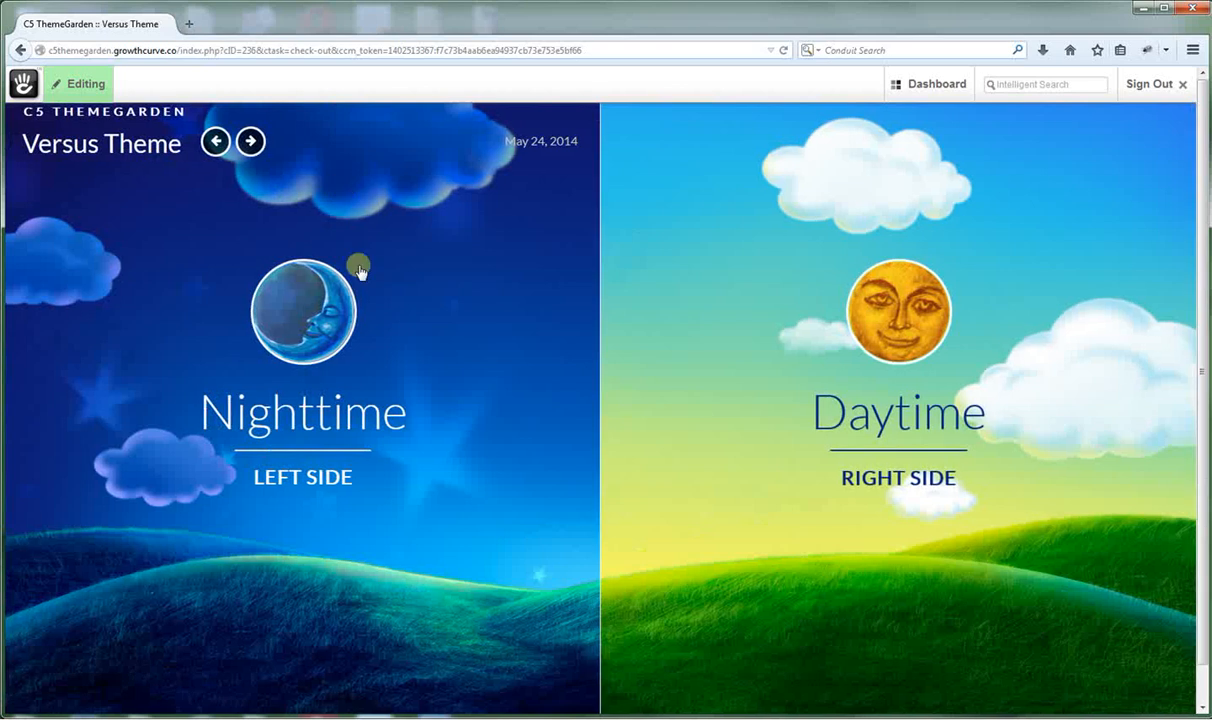
click(308, 320)
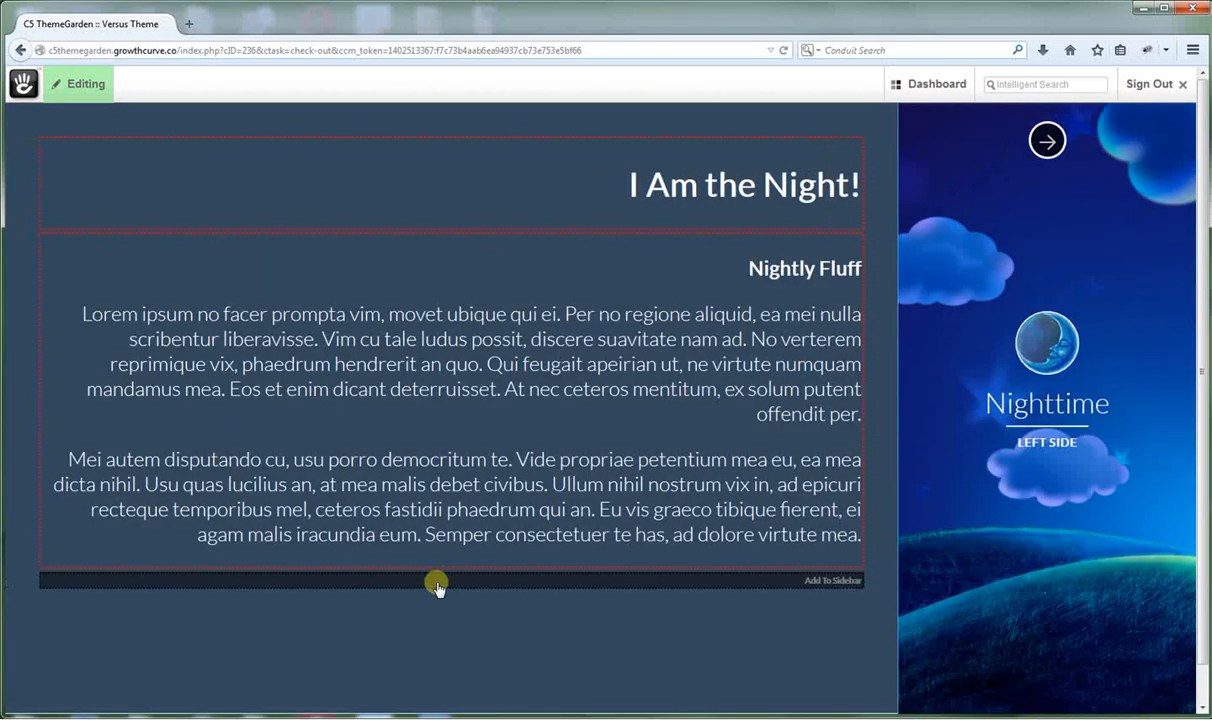
click(437, 580)
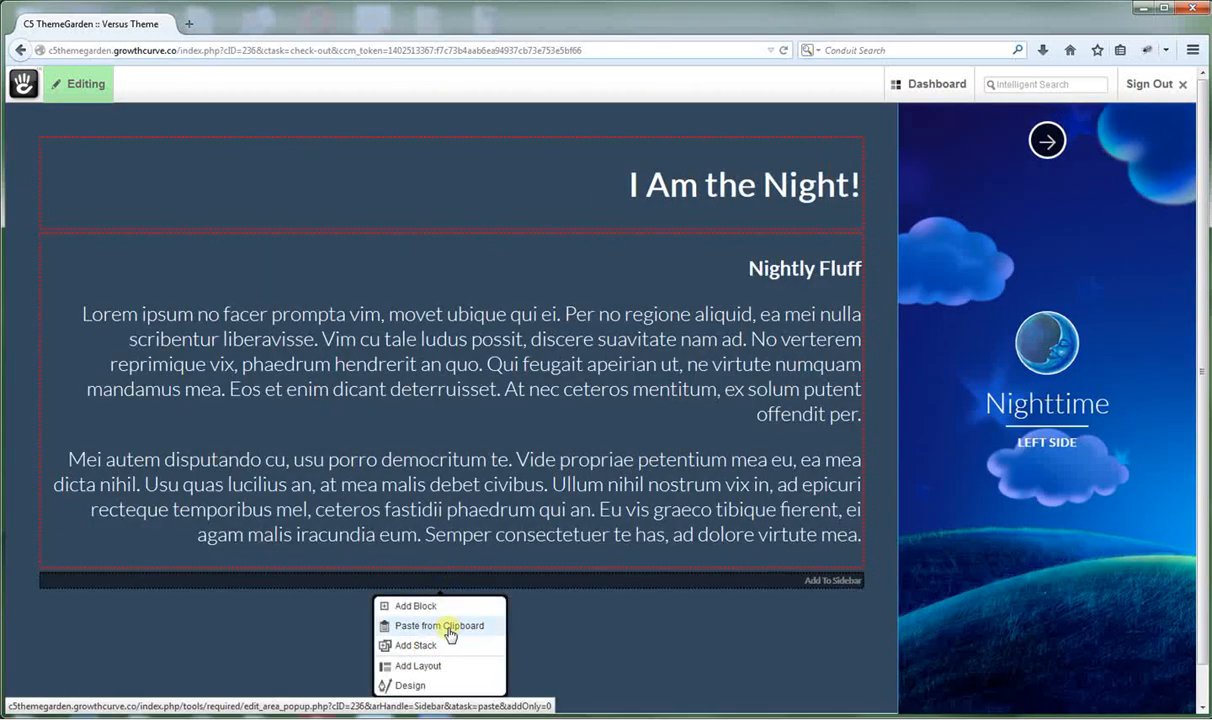
click(730, 652)
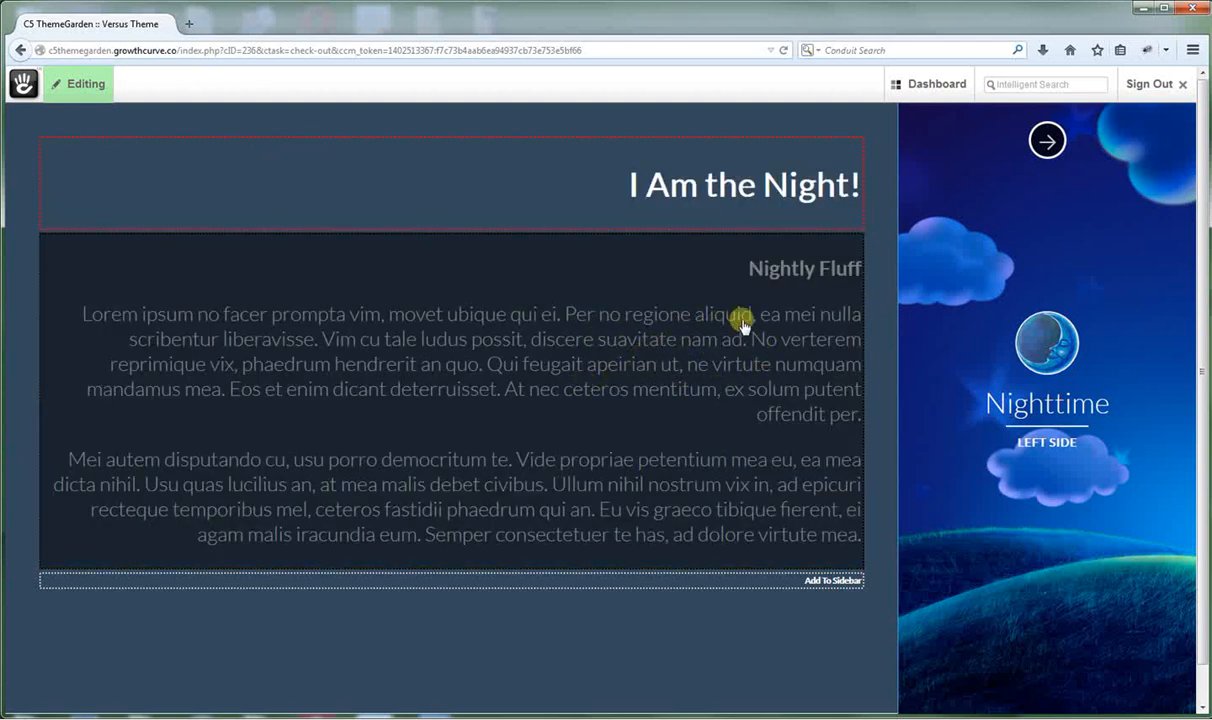
Set the Nightly Fluff block's alignment to Left in Set Block Styles and save.
click(708, 333)
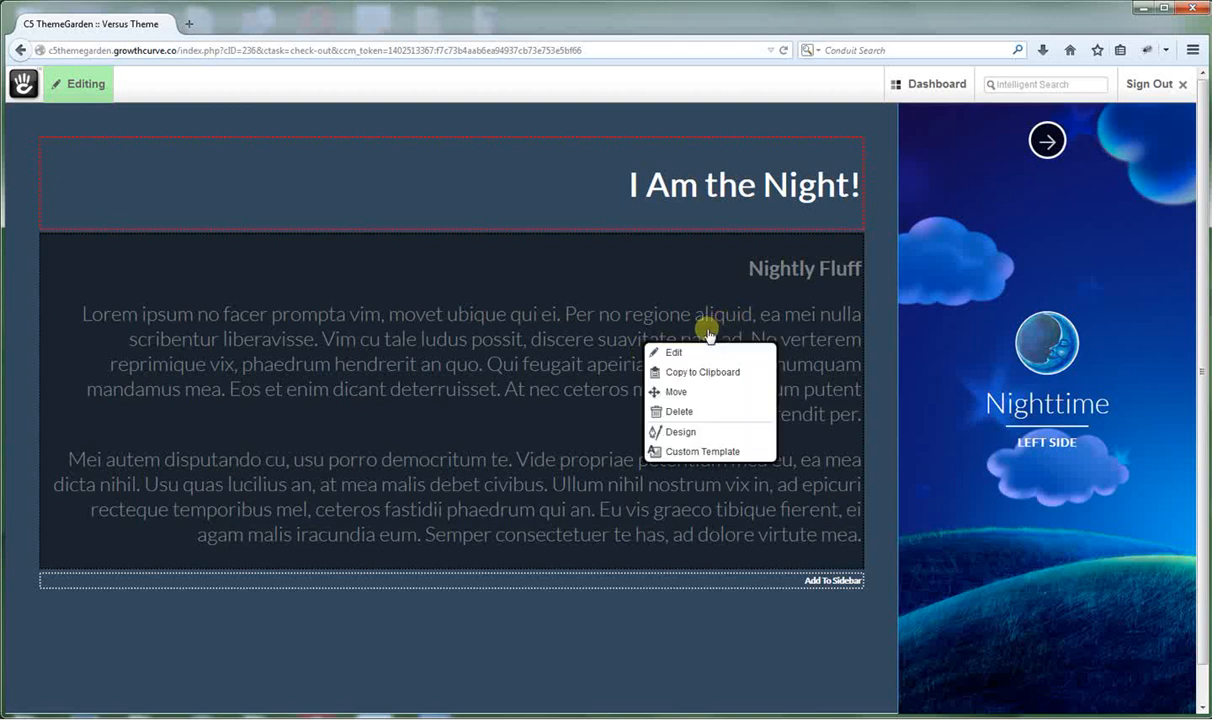
click(680, 435)
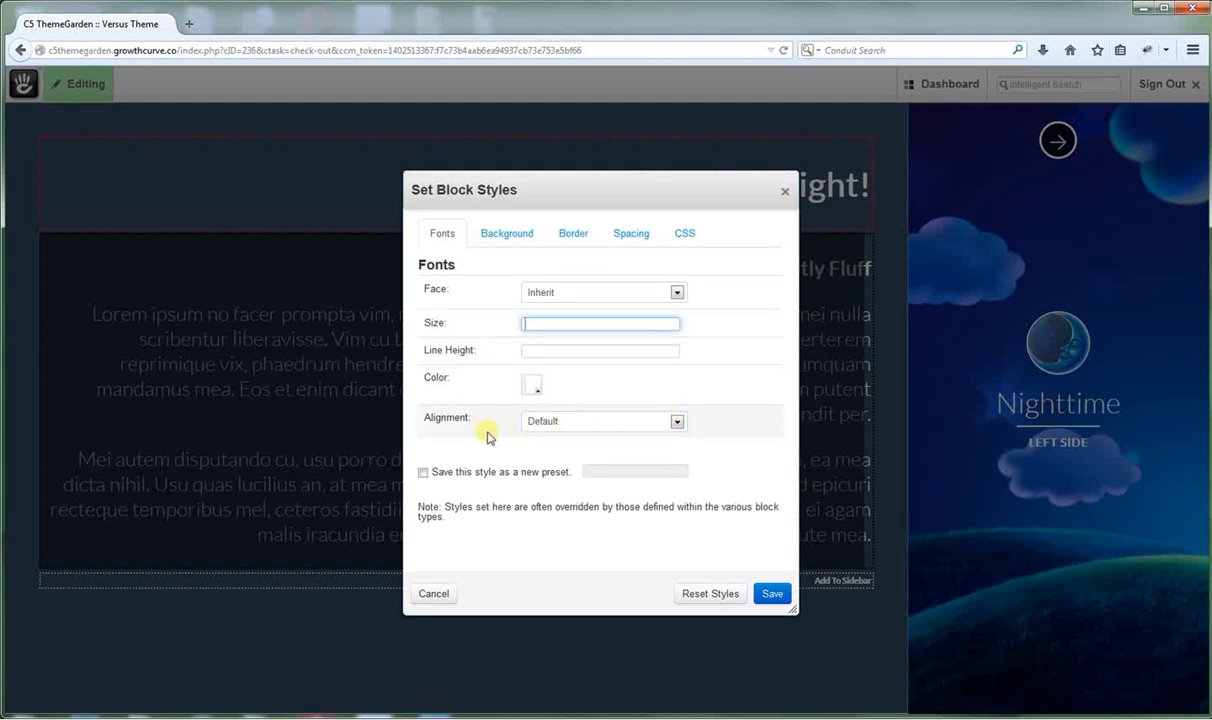
click(677, 423)
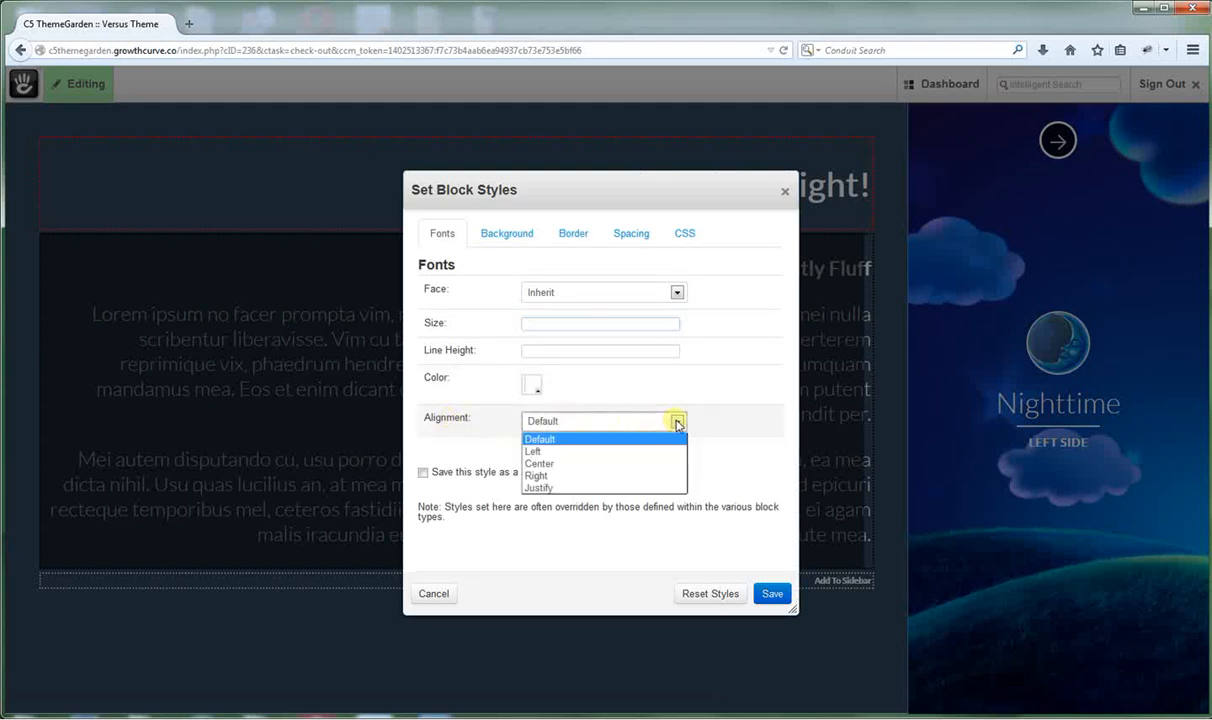
click(535, 451)
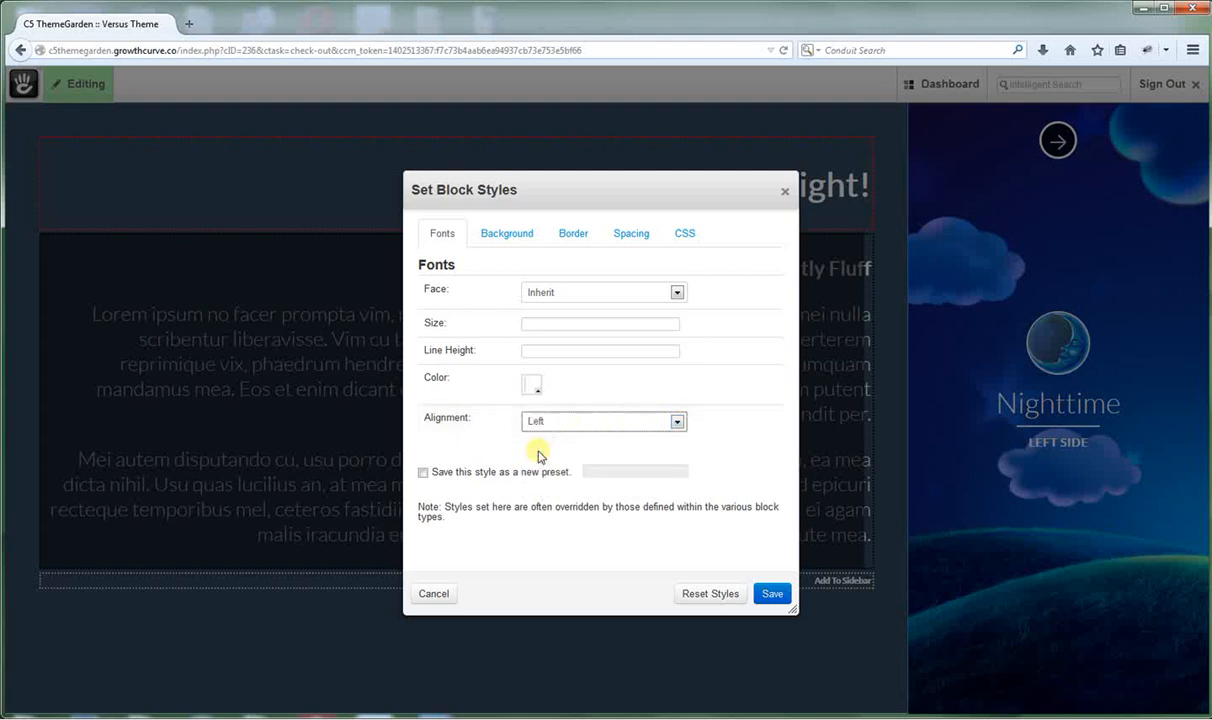
click(771, 597)
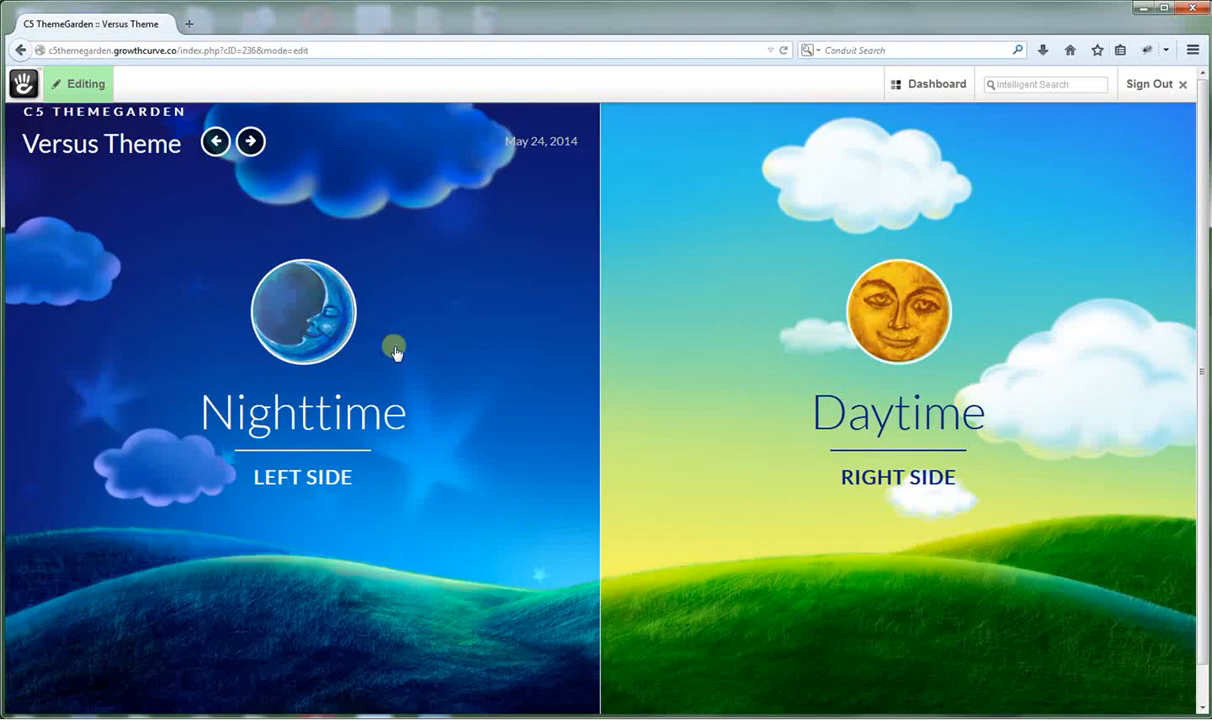
Publish the page edits as version 31, exiting edit mode.
click(82, 84)
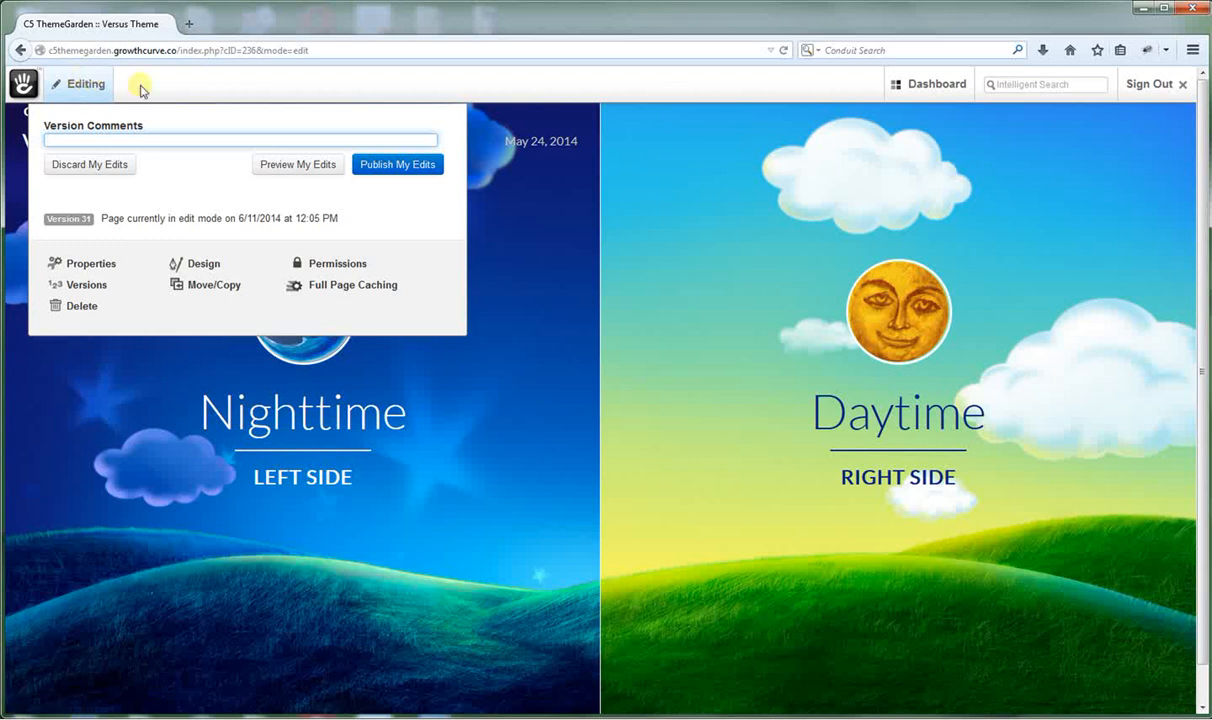
click(194, 83)
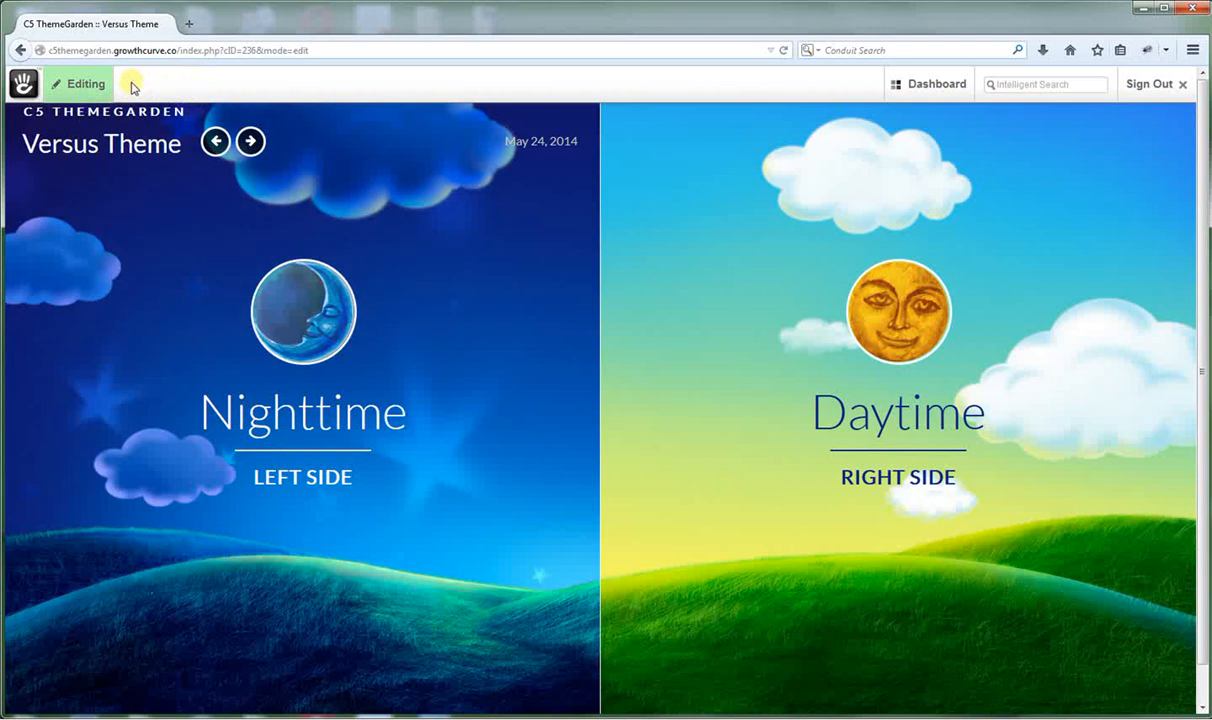
click(77, 85)
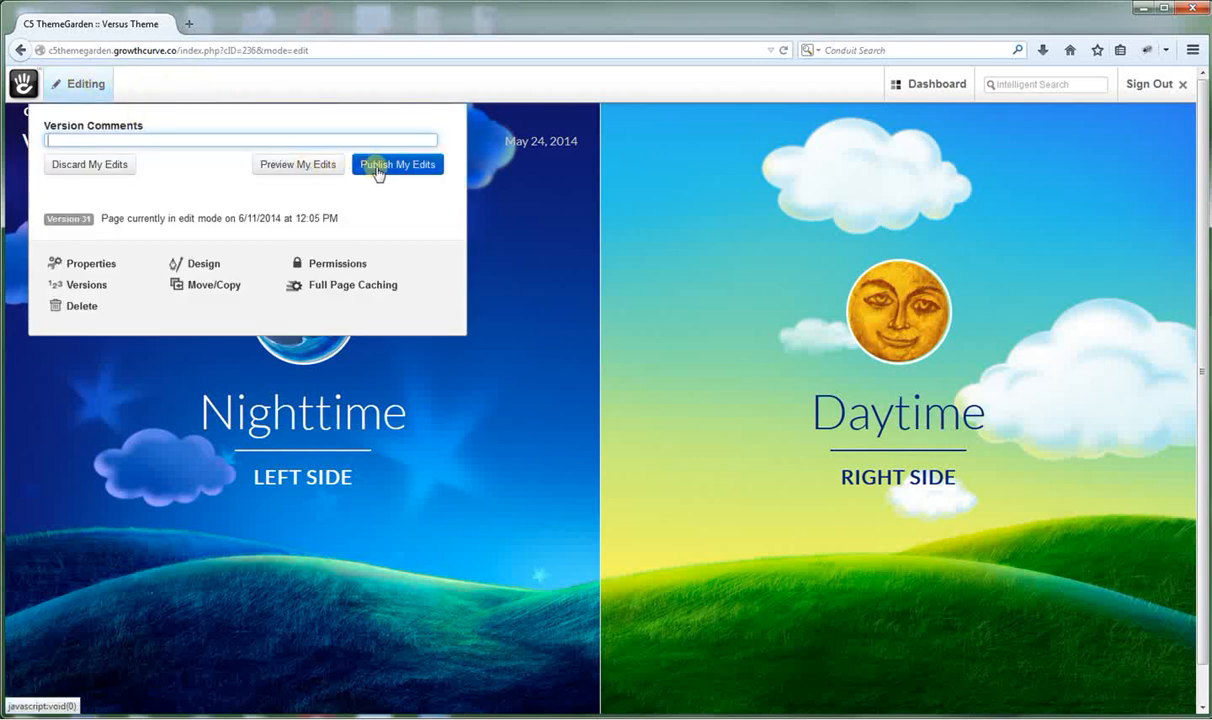
click(380, 166)
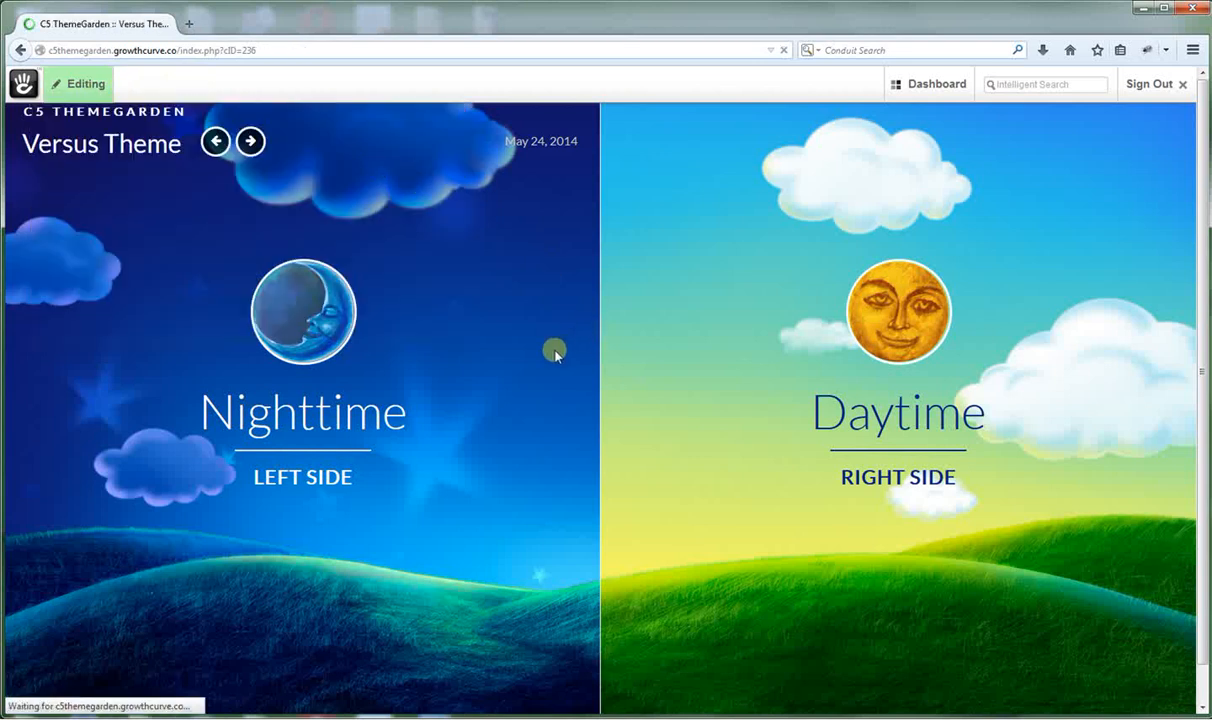
click(75, 84)
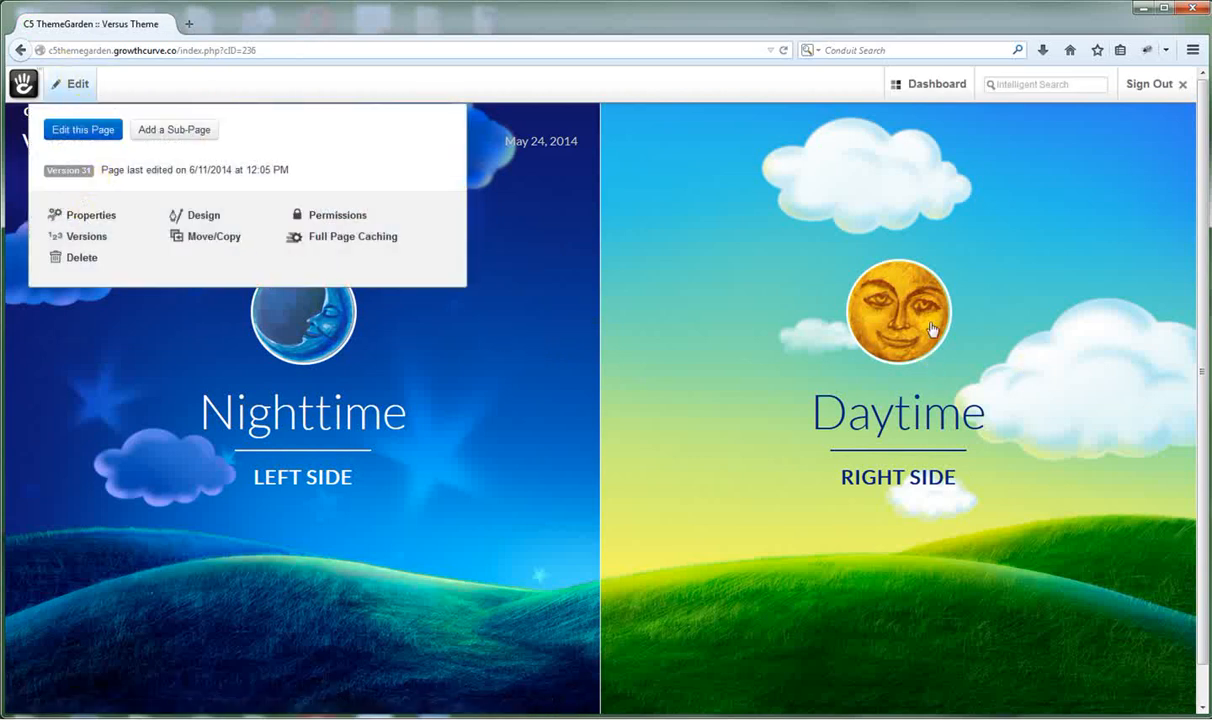
Set the Versus Rightside Background Image attribute to countrysidesunrise1.png and save the properties.
click(84, 217)
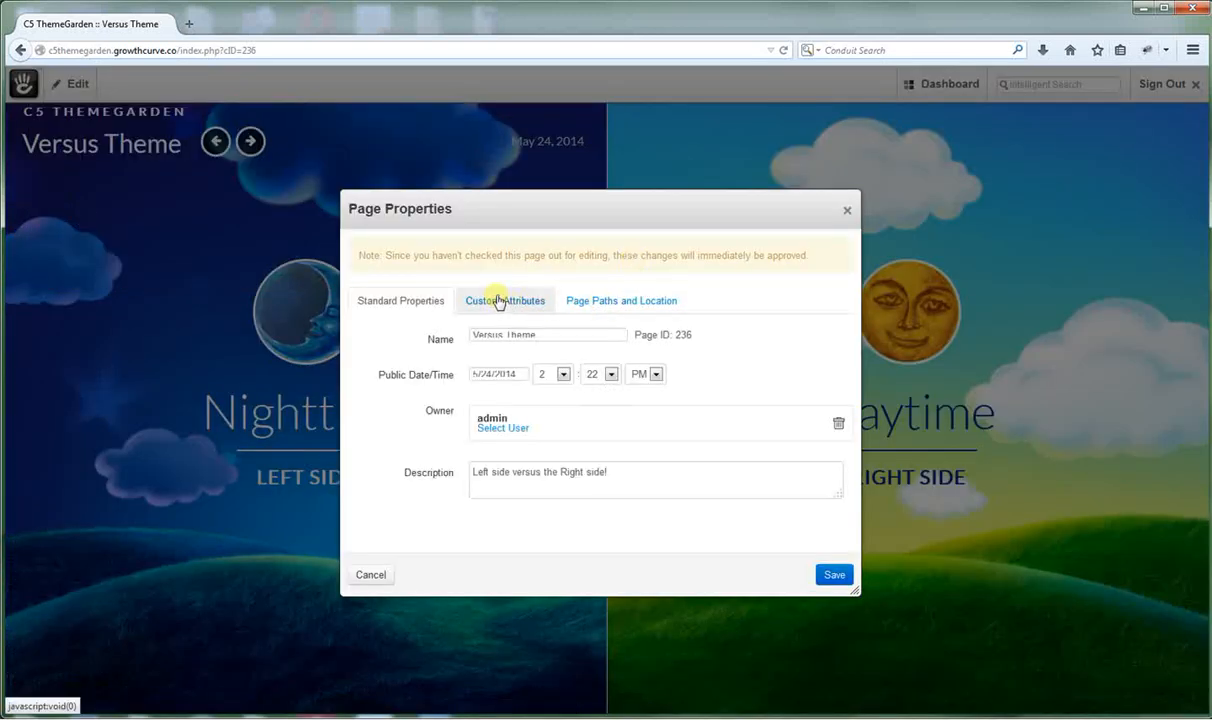
click(499, 301)
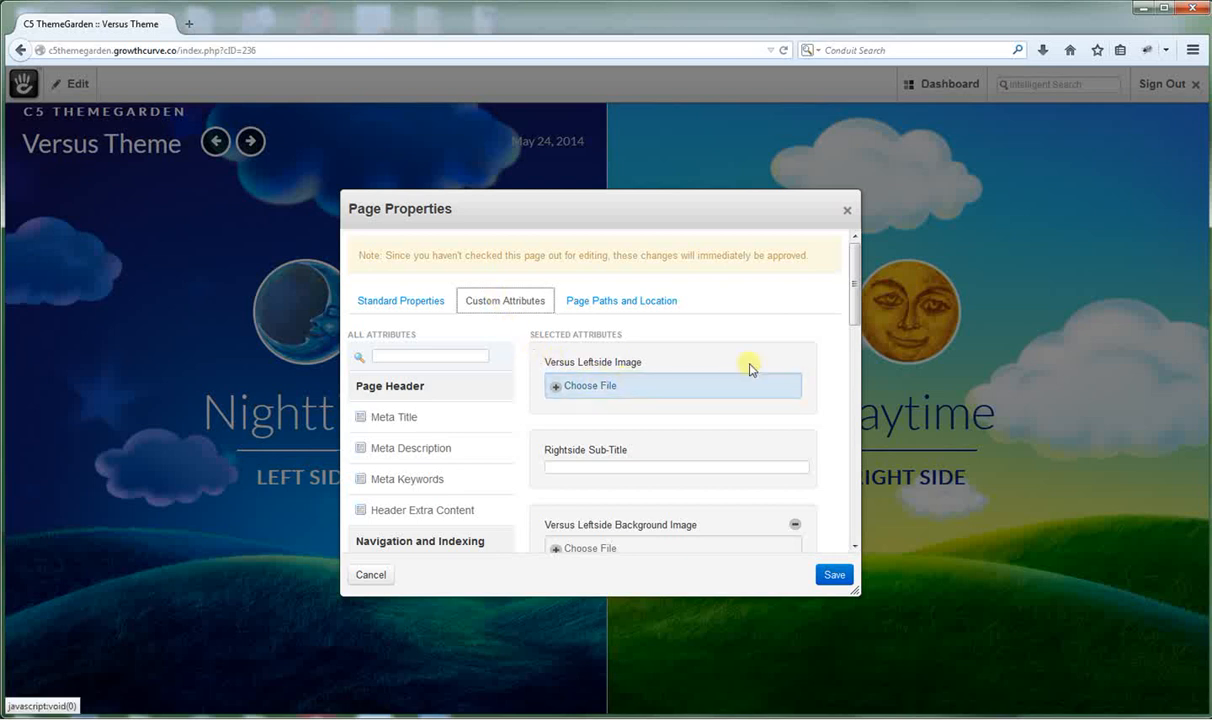
drag(853, 295, 852, 321)
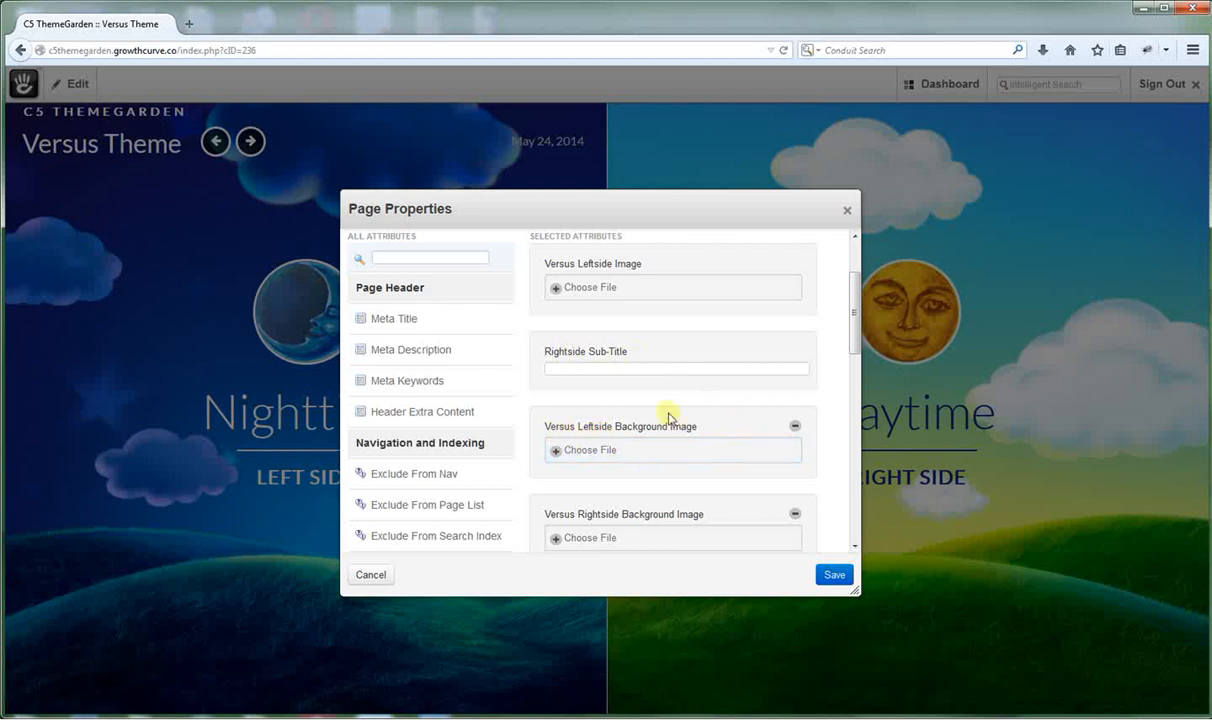
drag(854, 306, 841, 430)
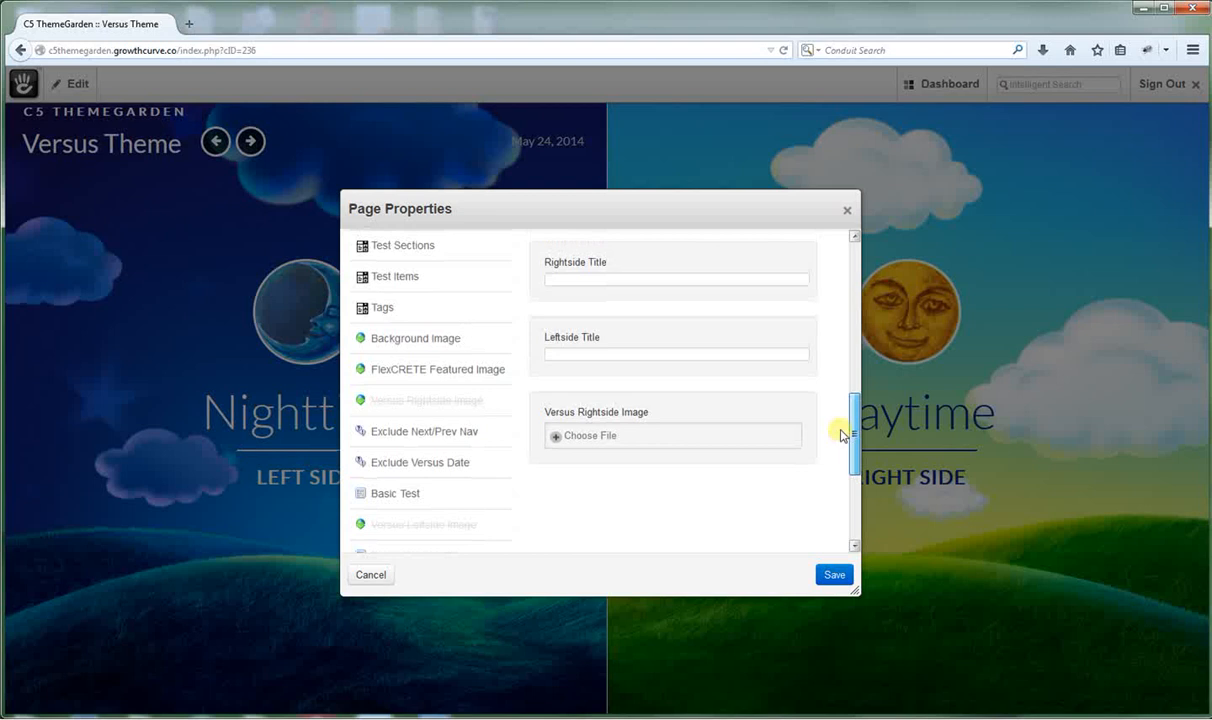
drag(841, 435, 848, 332)
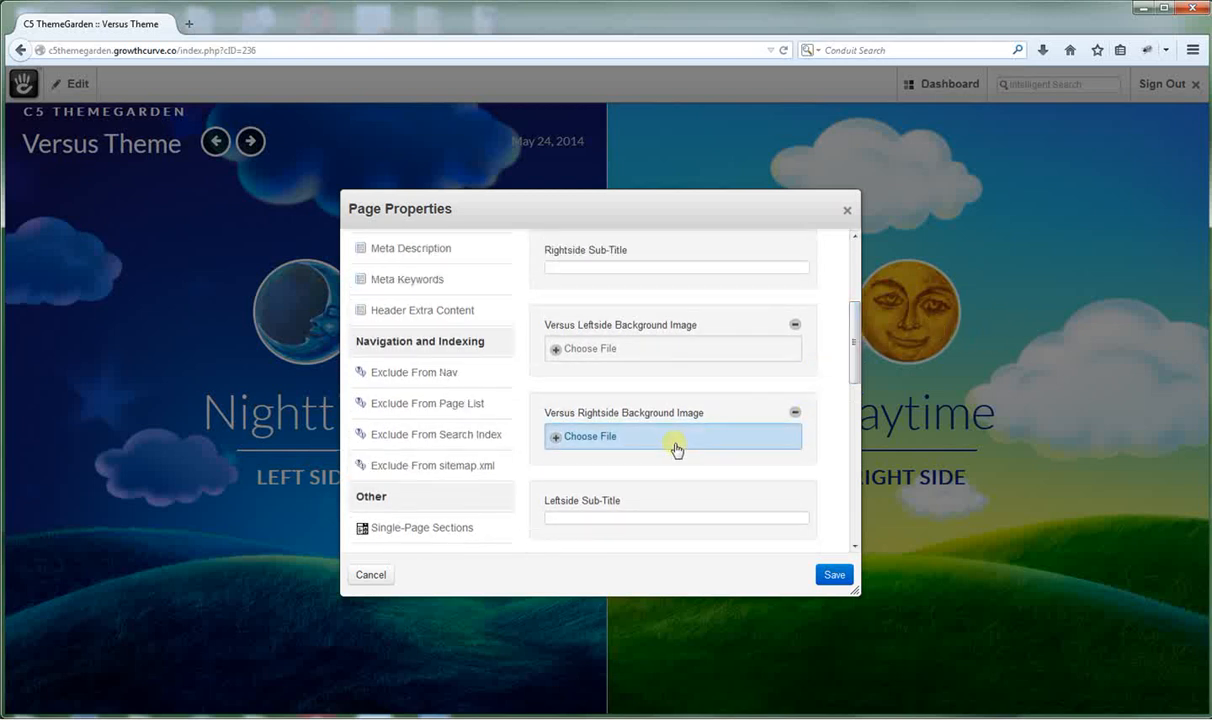
click(586, 438)
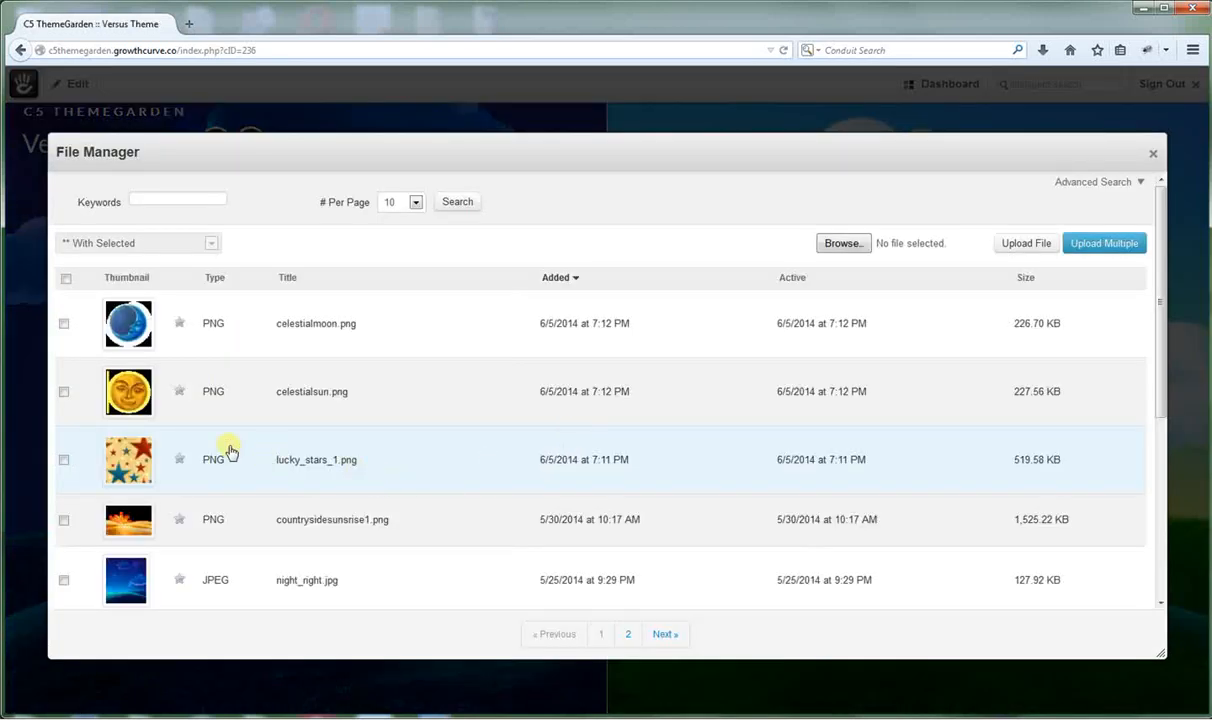
click(128, 522)
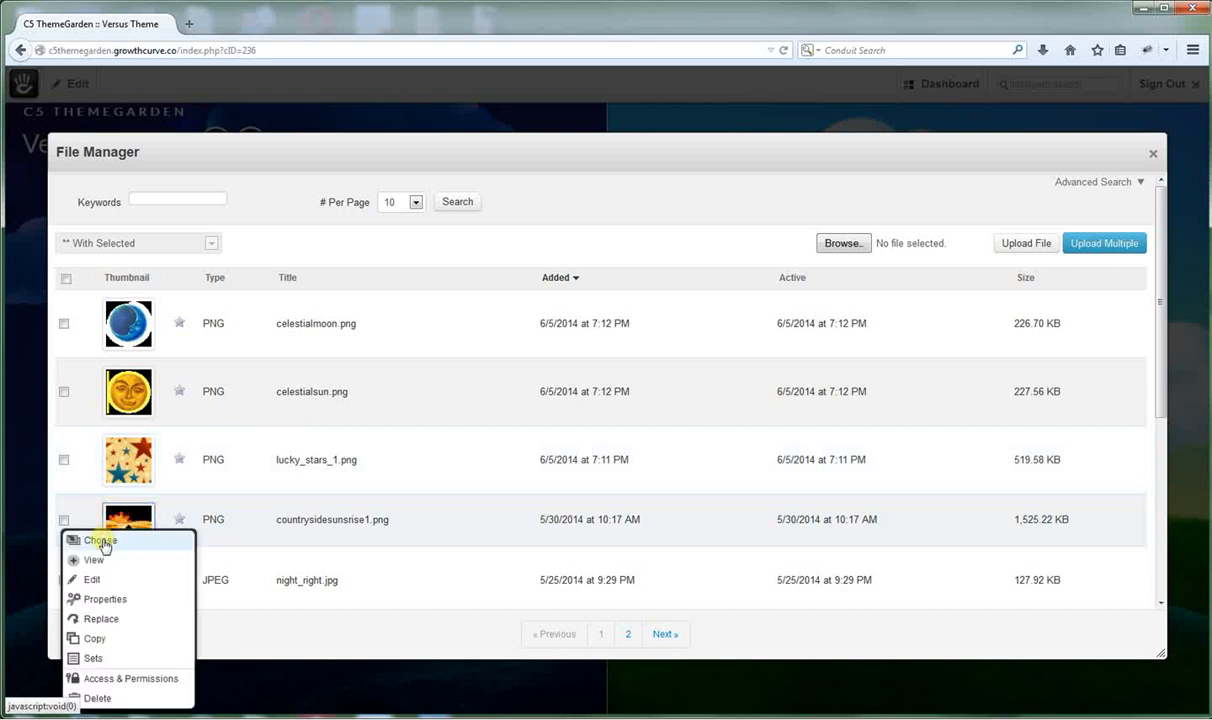
click(100, 541)
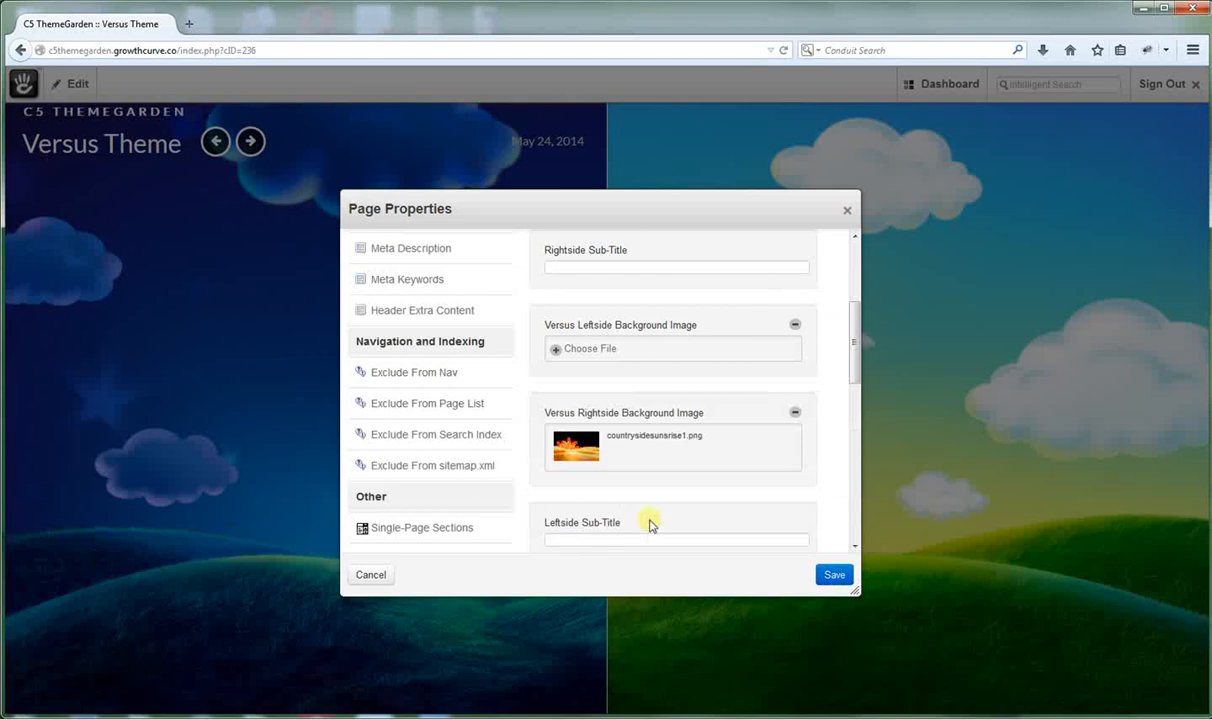
click(838, 577)
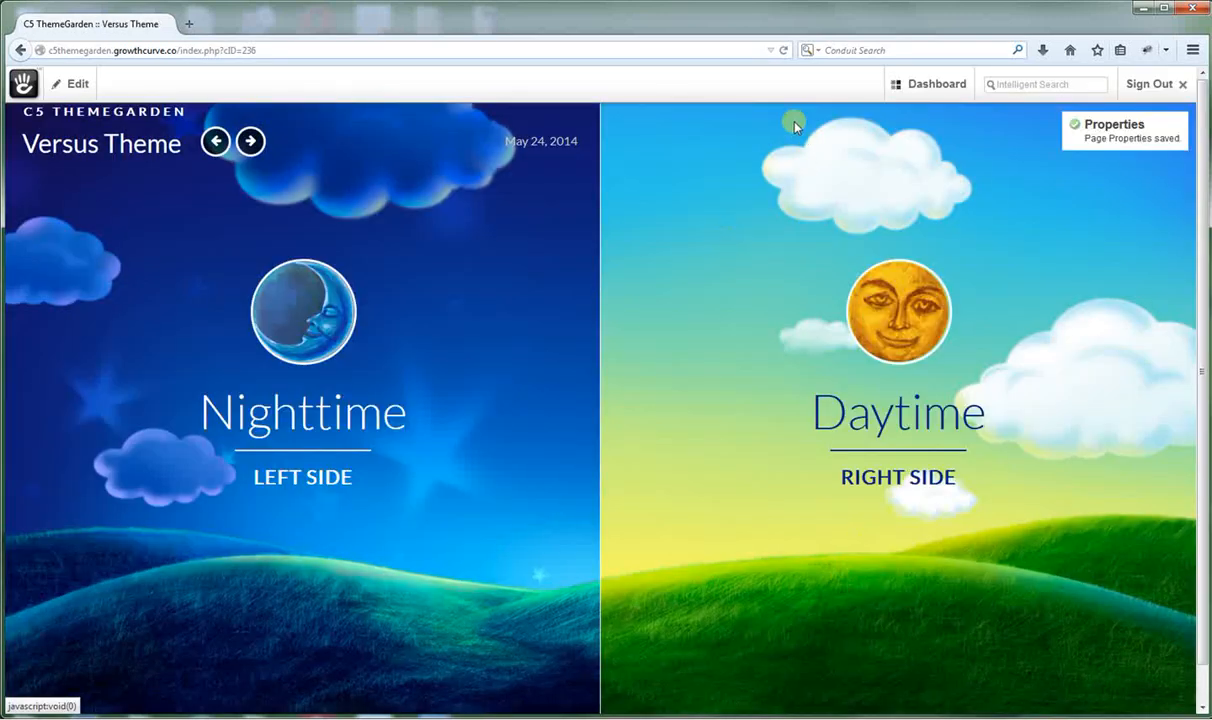
Reload the page so the Daytime half shows the orange sunrise background.
click(783, 50)
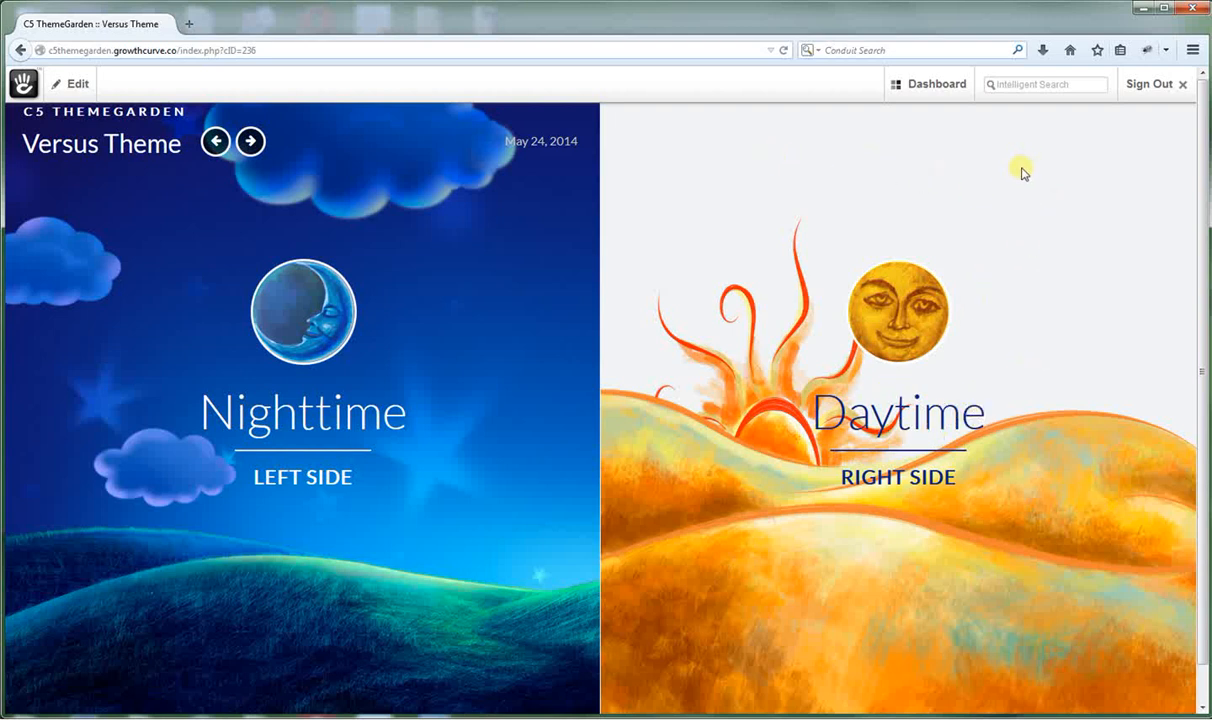
mouse_move(916, 94)
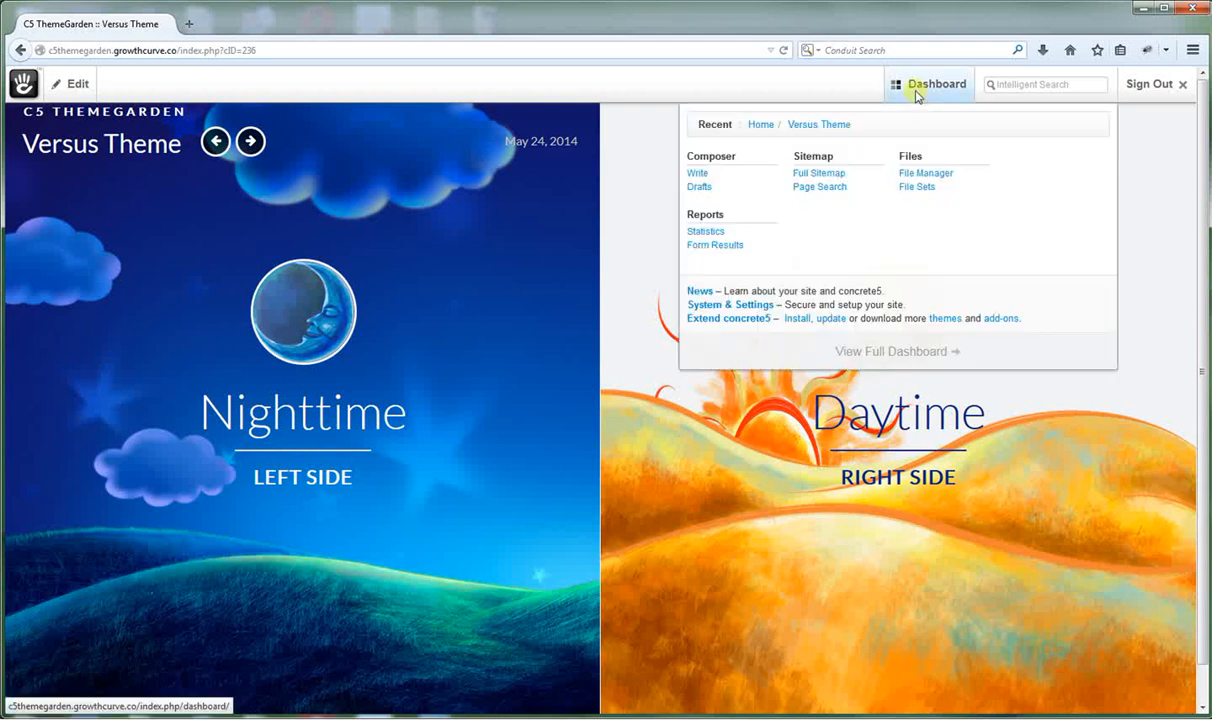
Open Versus's Customize Theme page from the full Dashboard's Themes list.
click(885, 352)
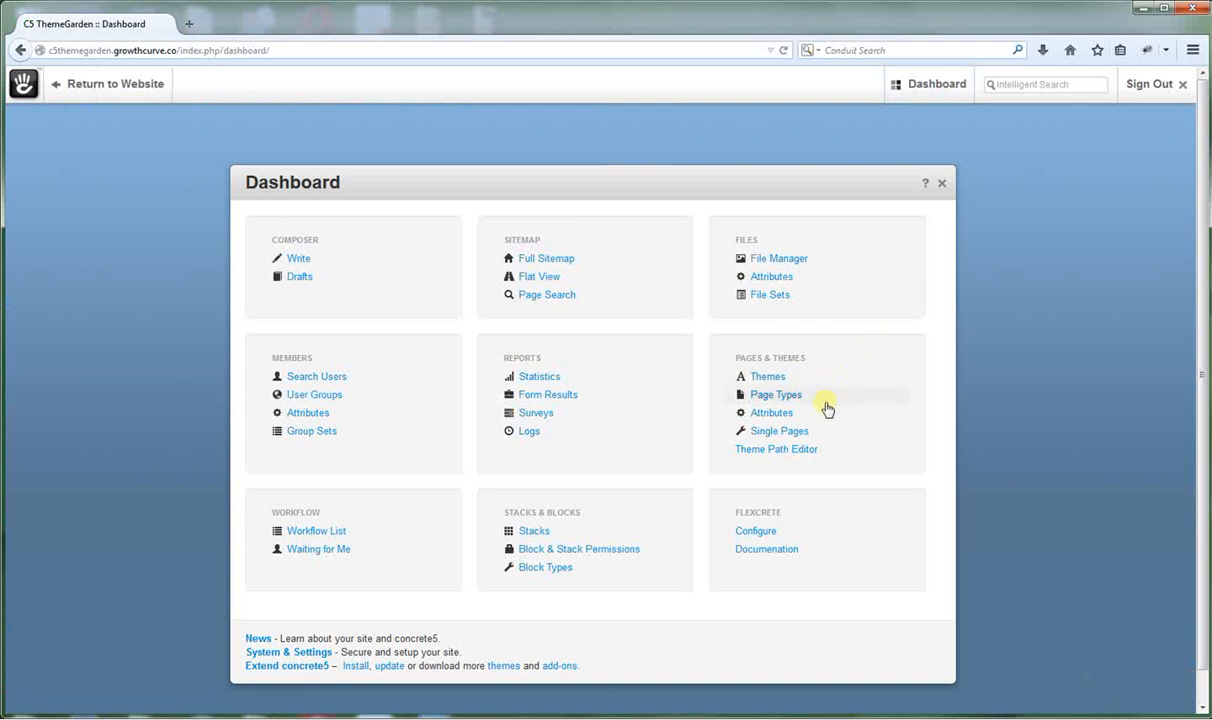
click(767, 380)
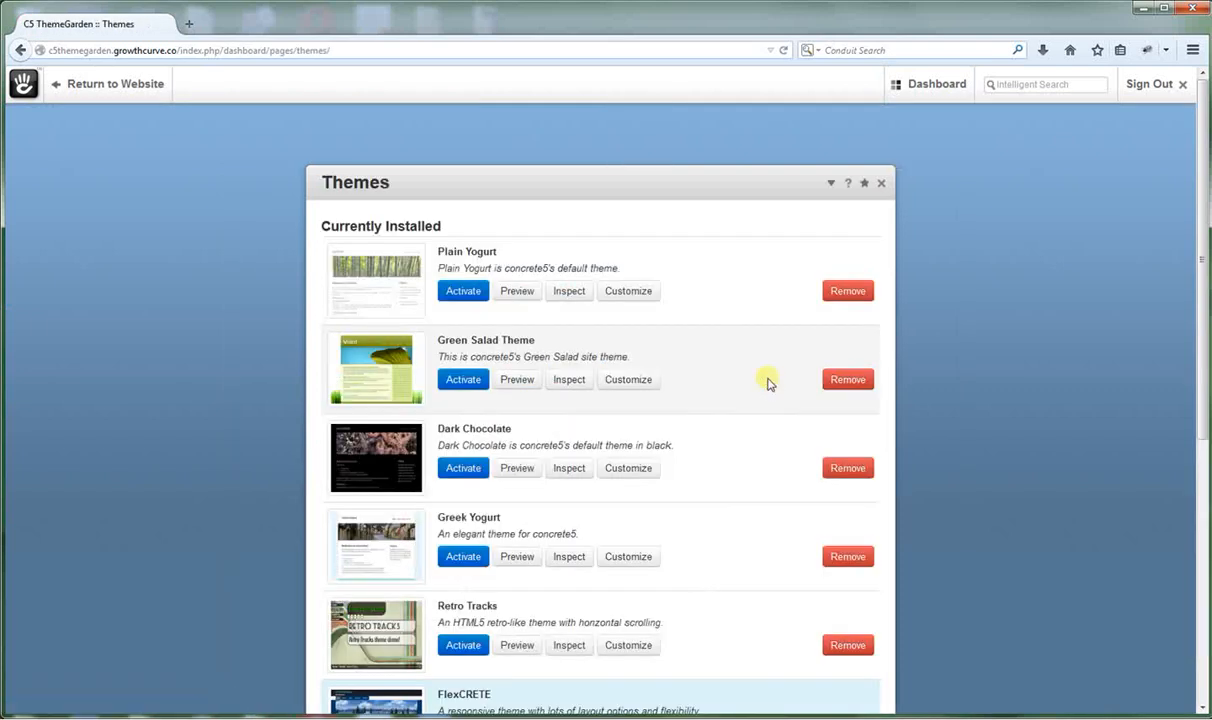
scroll(697, 583, down, 3)
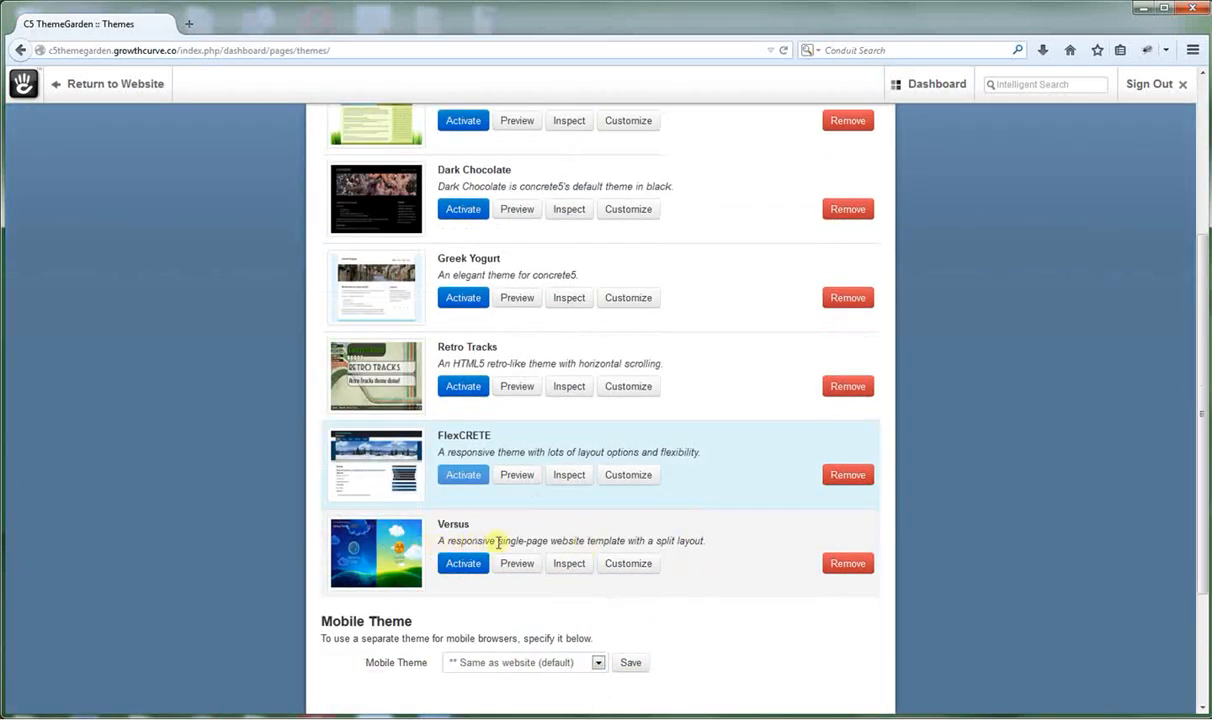
click(628, 569)
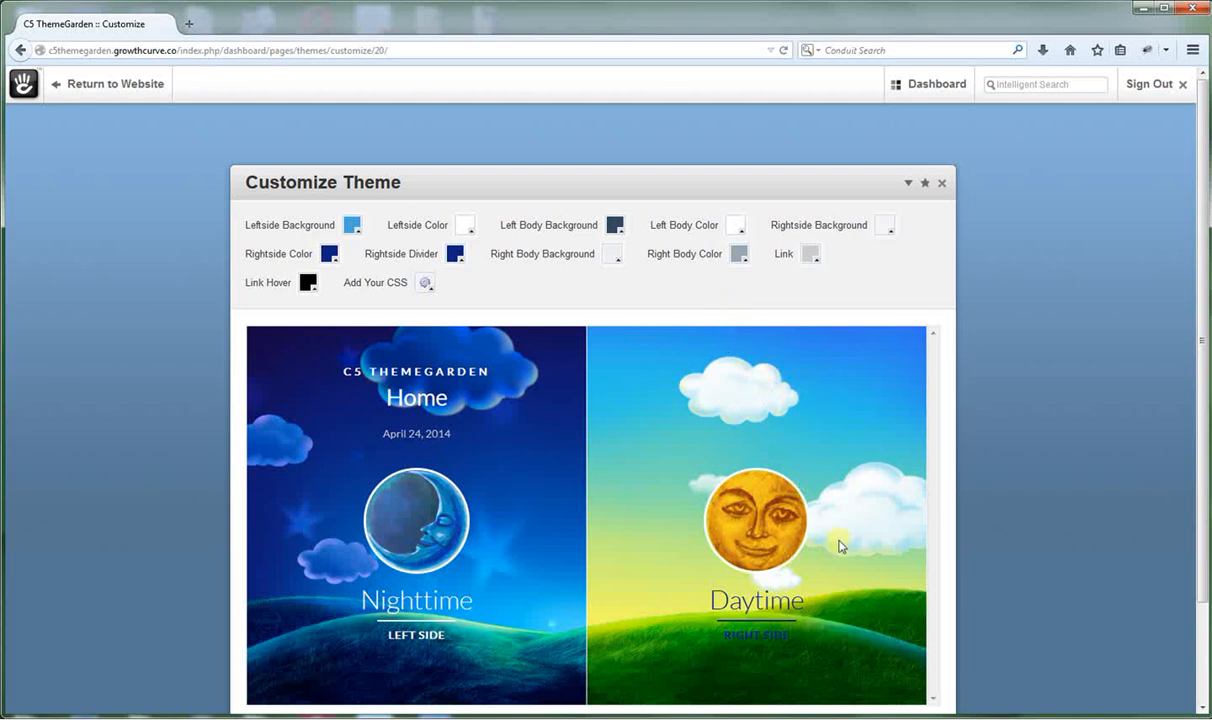
Change the Rightside Background swatch to a pale light blue and save the theme styles.
click(887, 228)
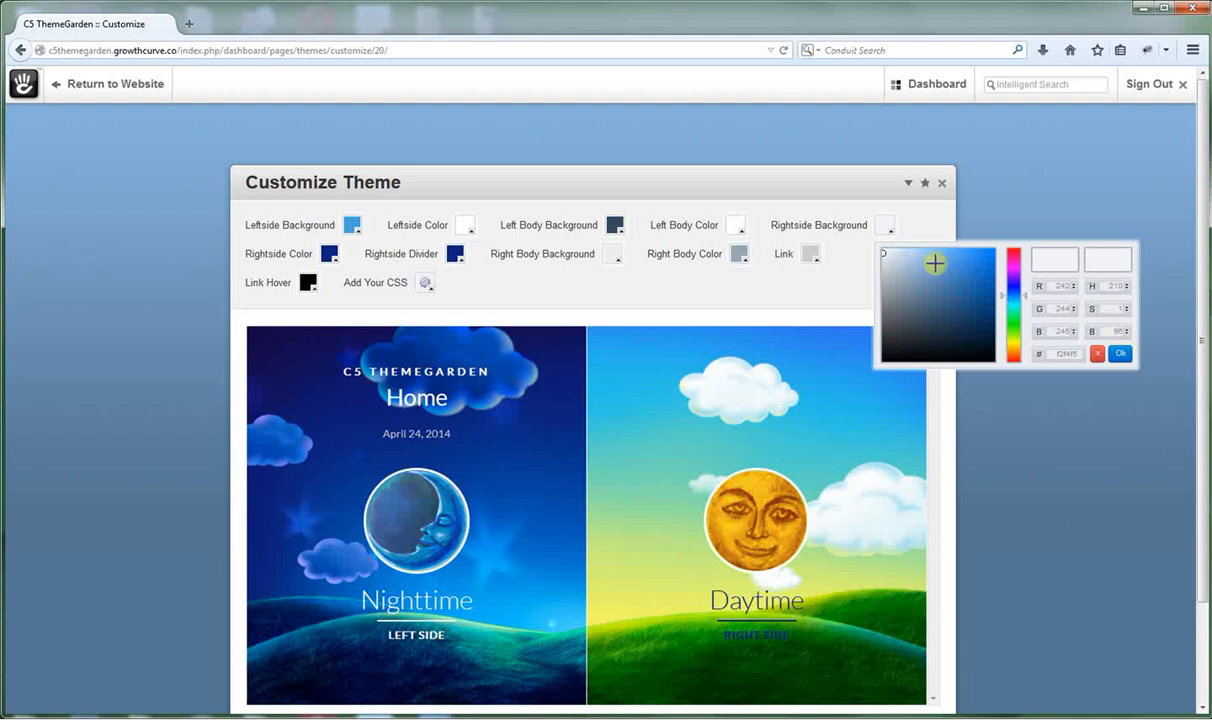
click(924, 256)
drag(925, 253, 917, 252)
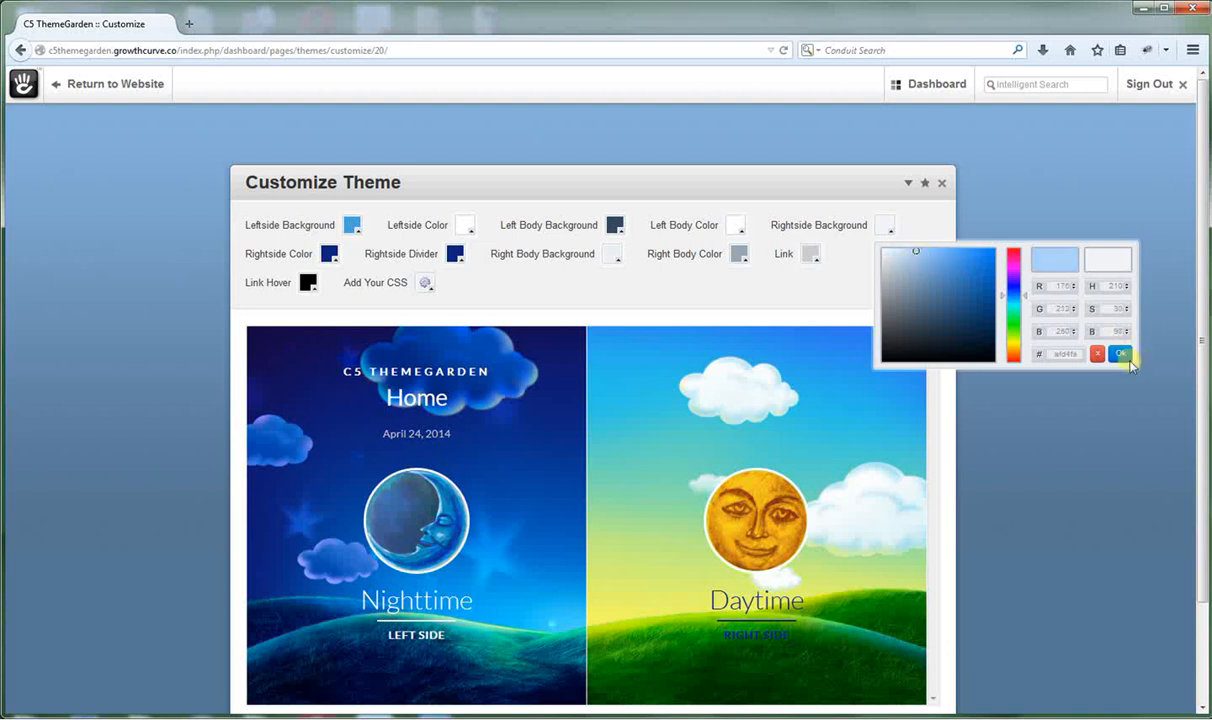
click(1122, 354)
scroll(1020, 410, down, 2)
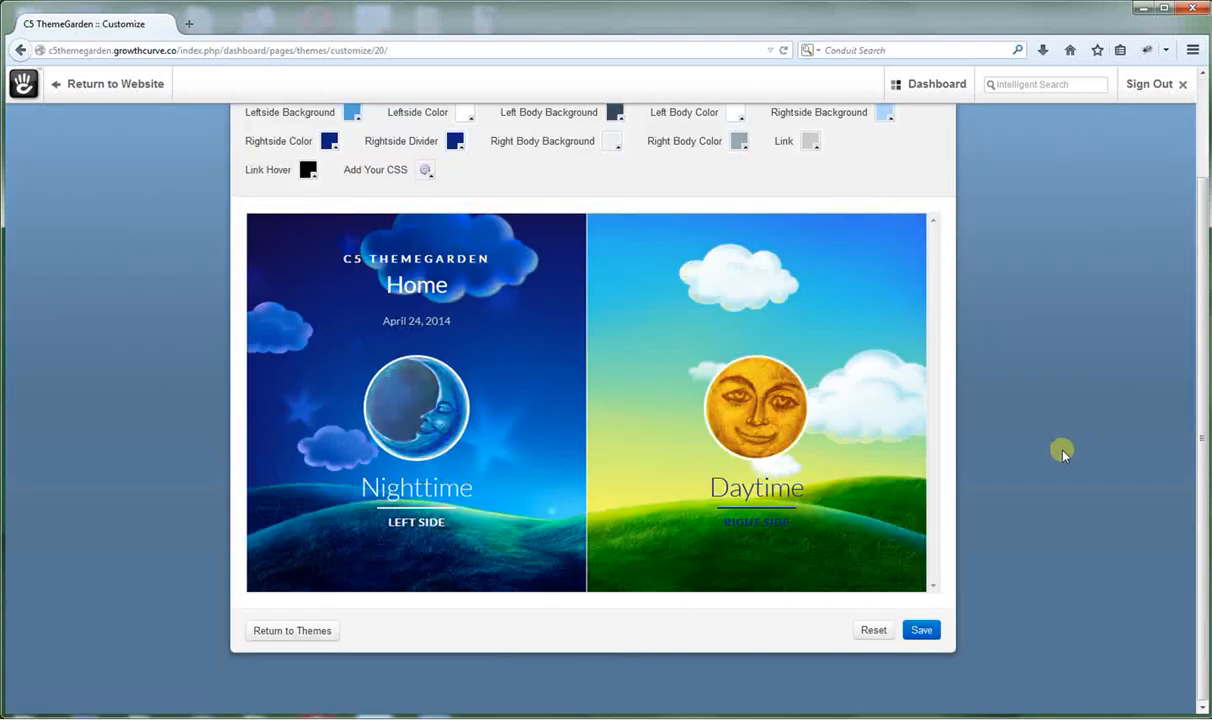
click(922, 630)
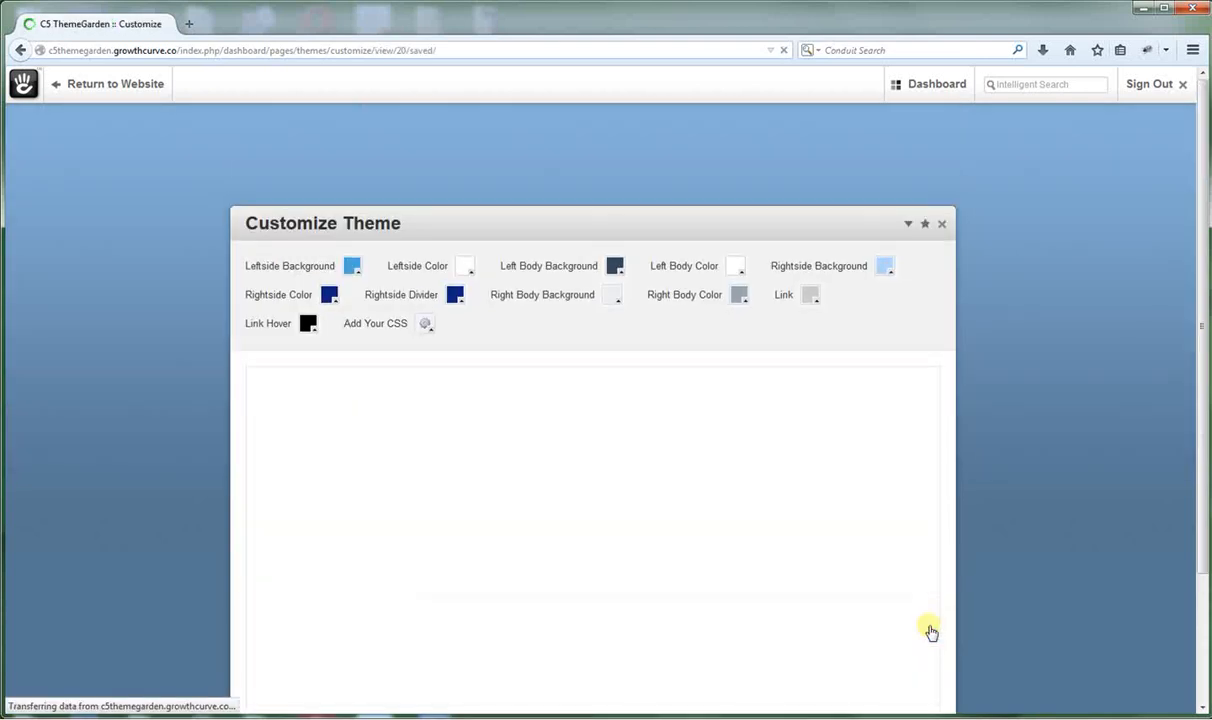
Reload the Versus Theme page and preview the Daytime panel's new light blue background.
mouse_move(938, 78)
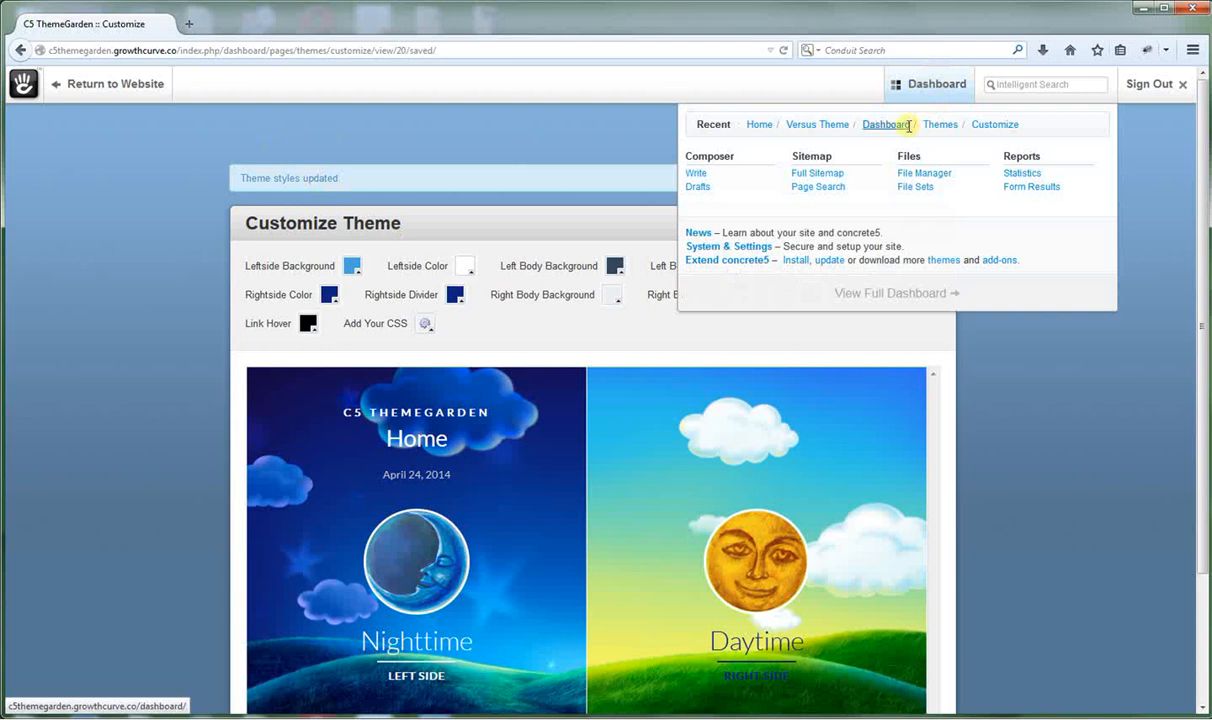
click(826, 127)
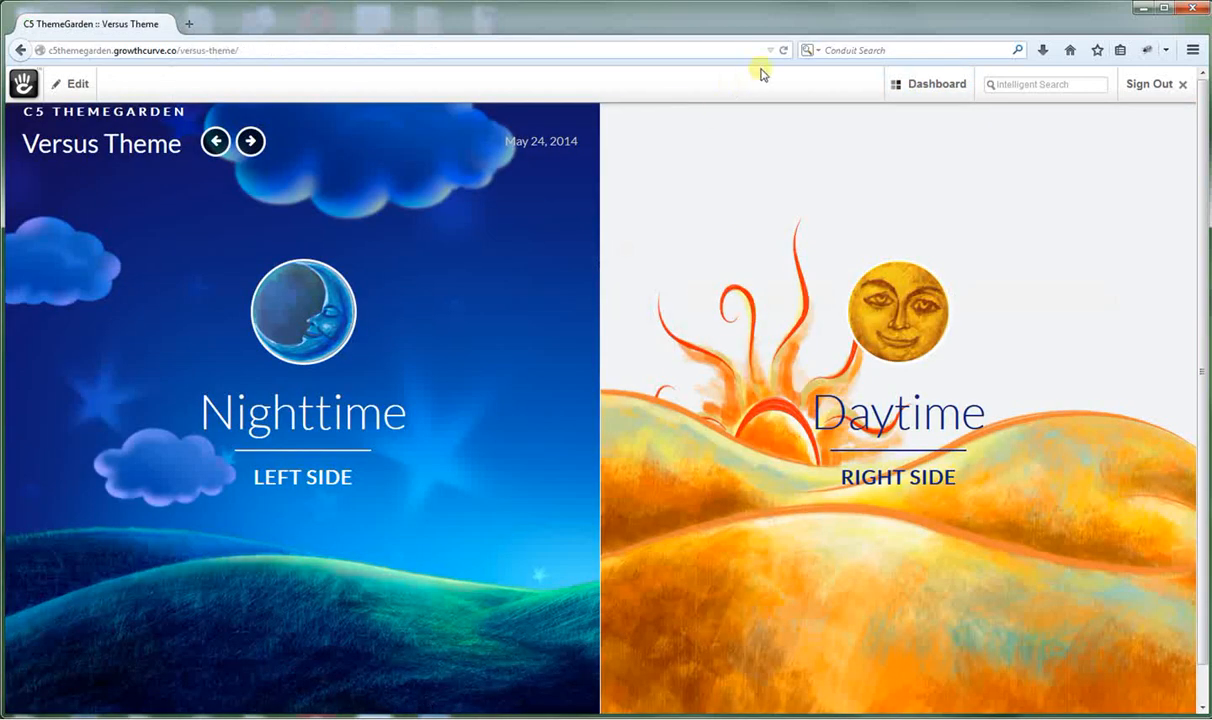
click(784, 50)
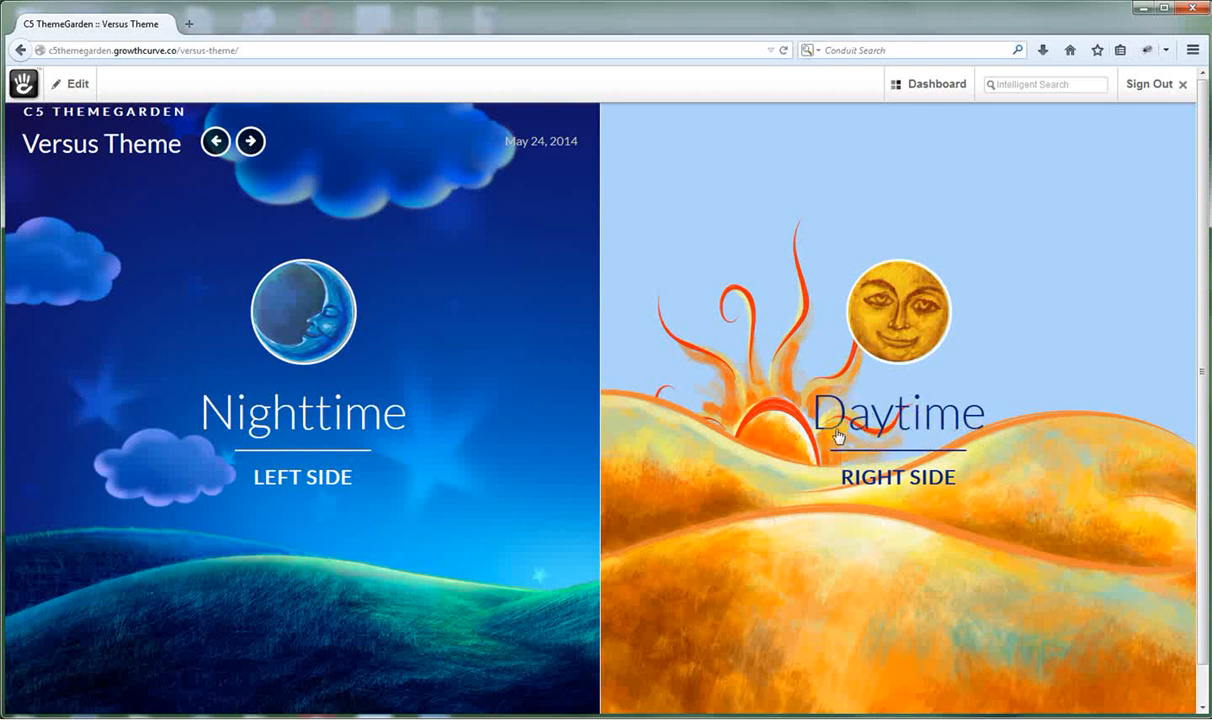
click(862, 318)
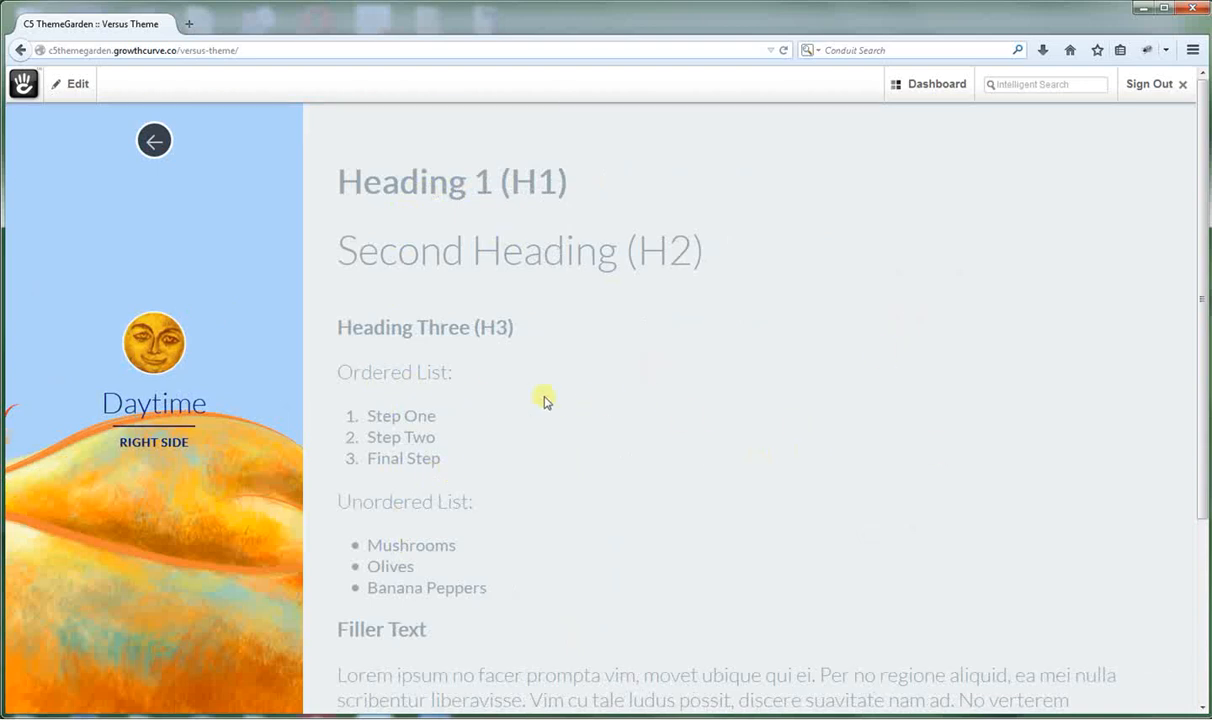
click(154, 142)
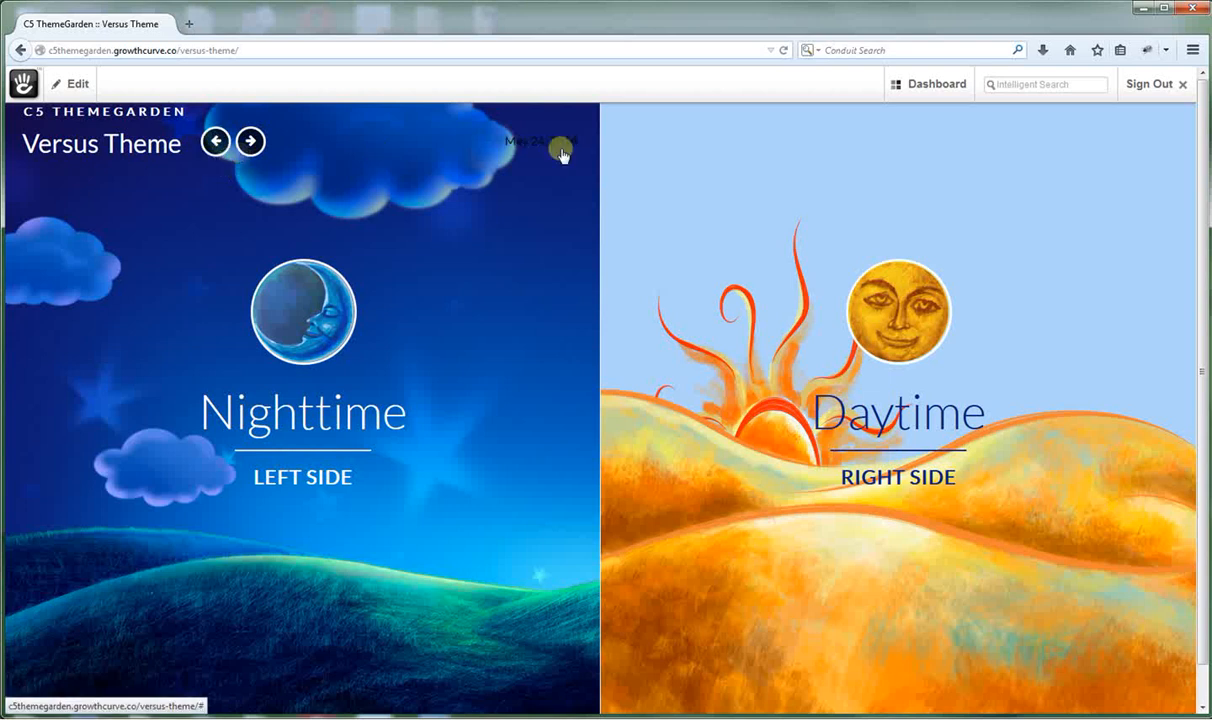
Add Exclude Next/Prev Nav and Exclude Versus Date as Yes in the page properties, then save and reload.
click(72, 95)
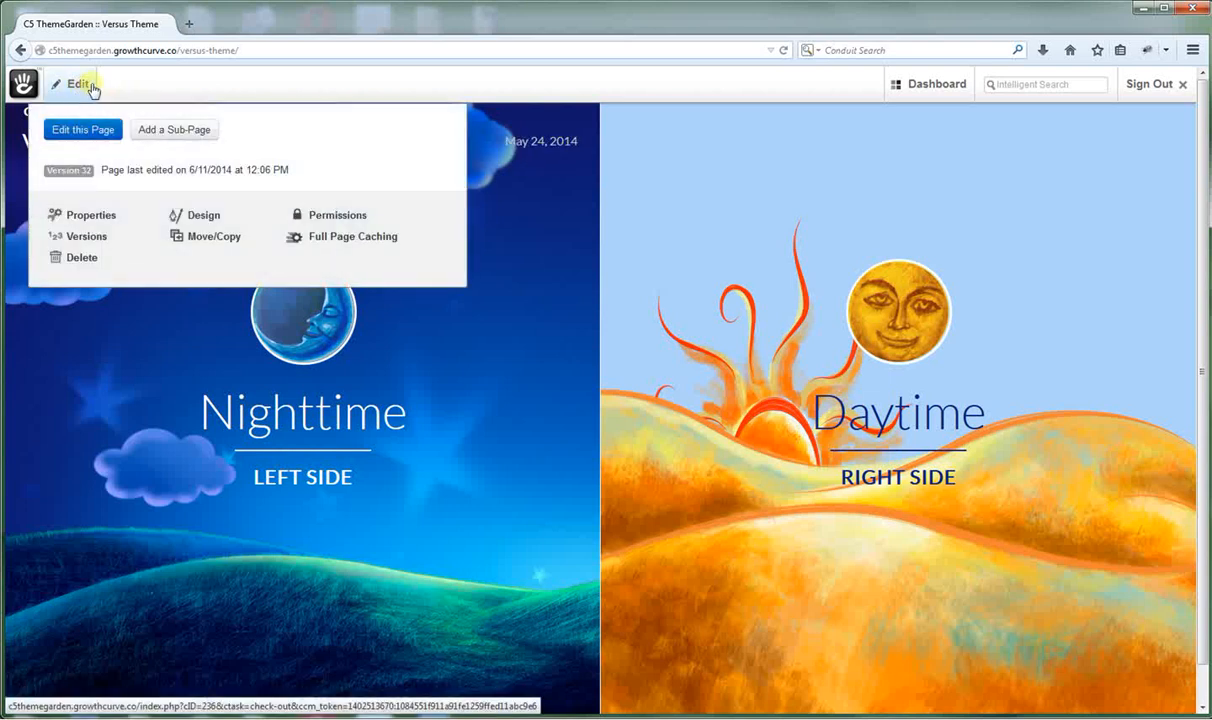
click(86, 216)
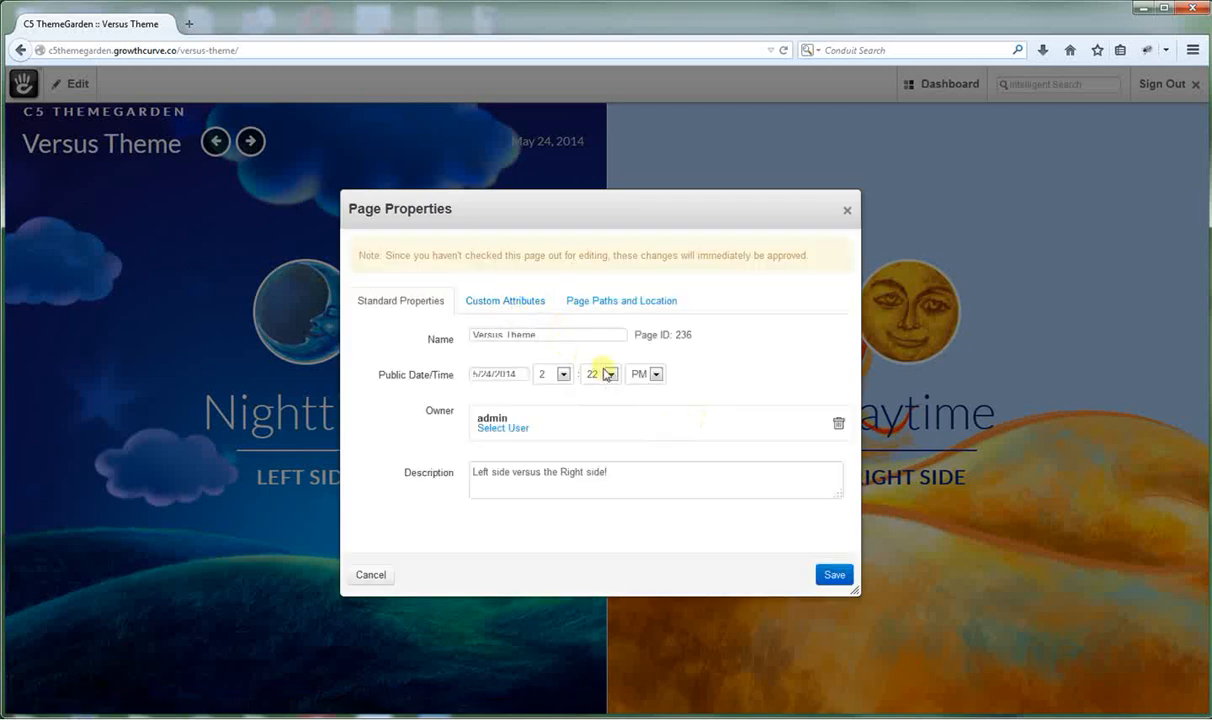
click(498, 310)
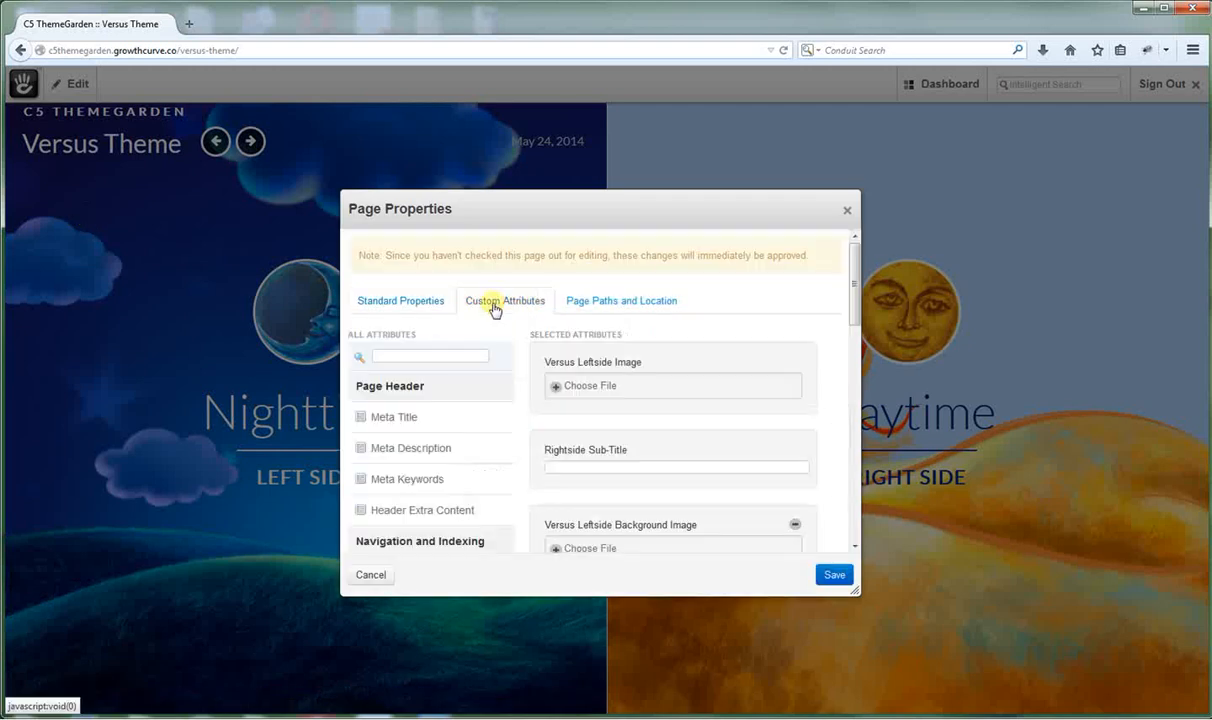
drag(855, 298, 858, 446)
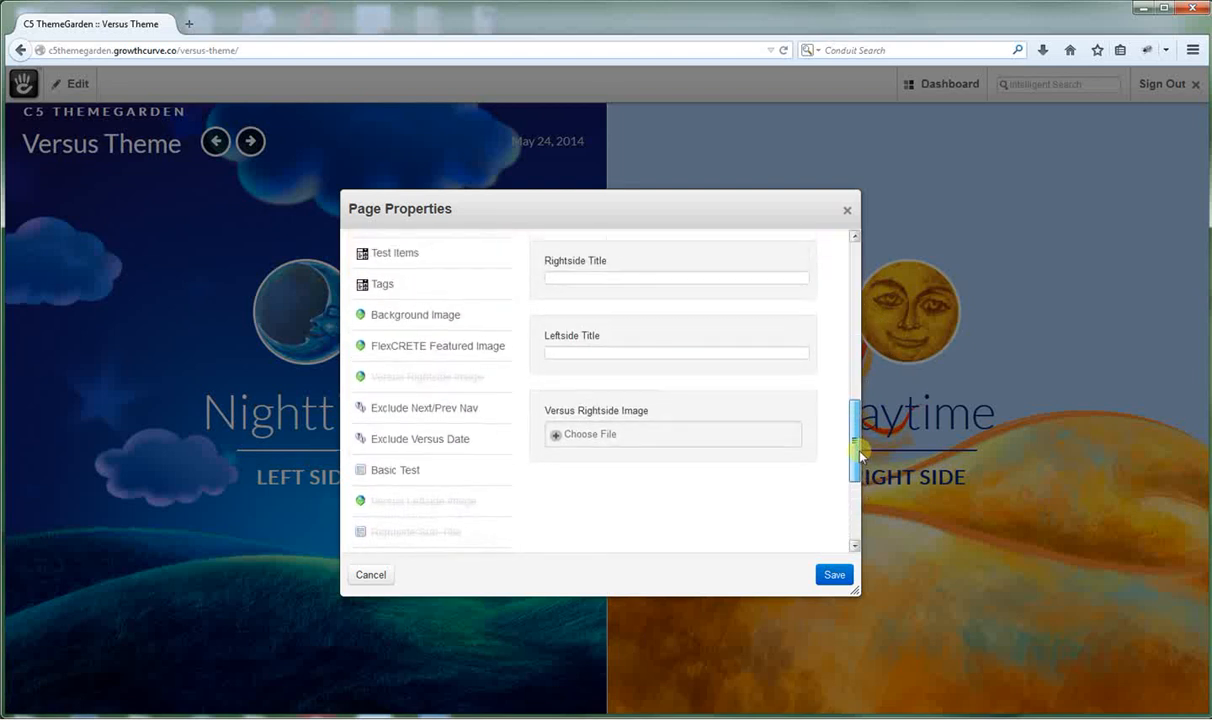
click(404, 420)
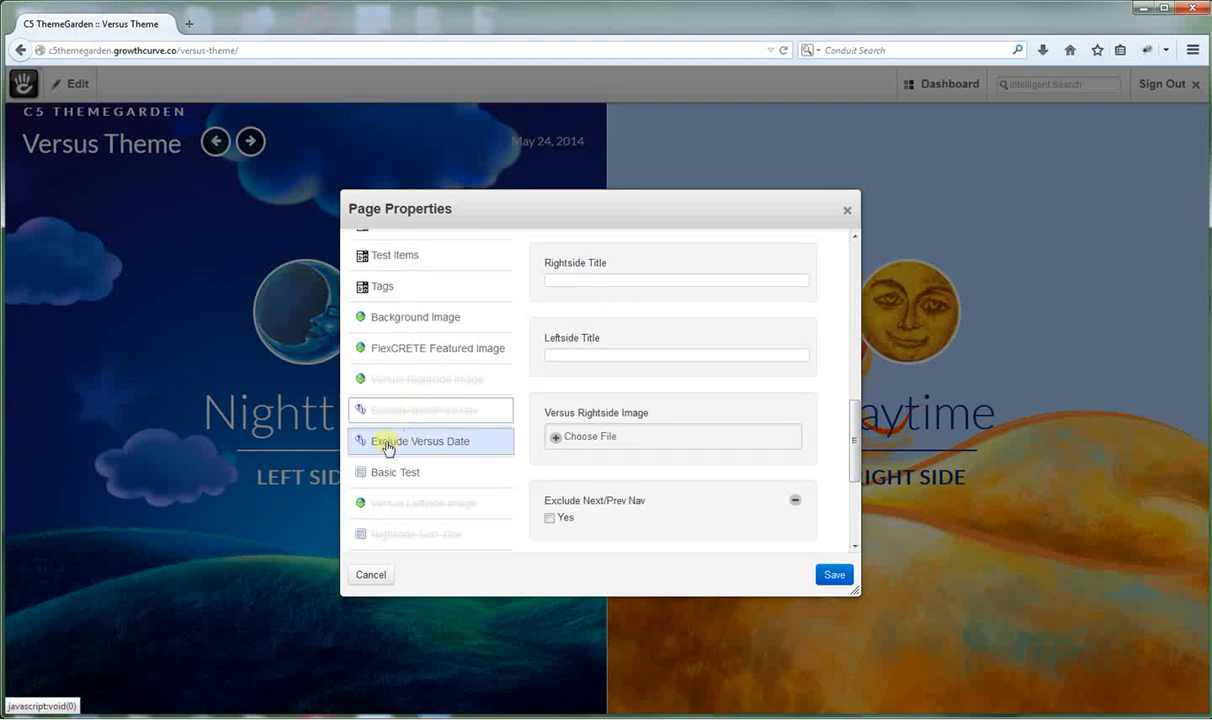
click(387, 447)
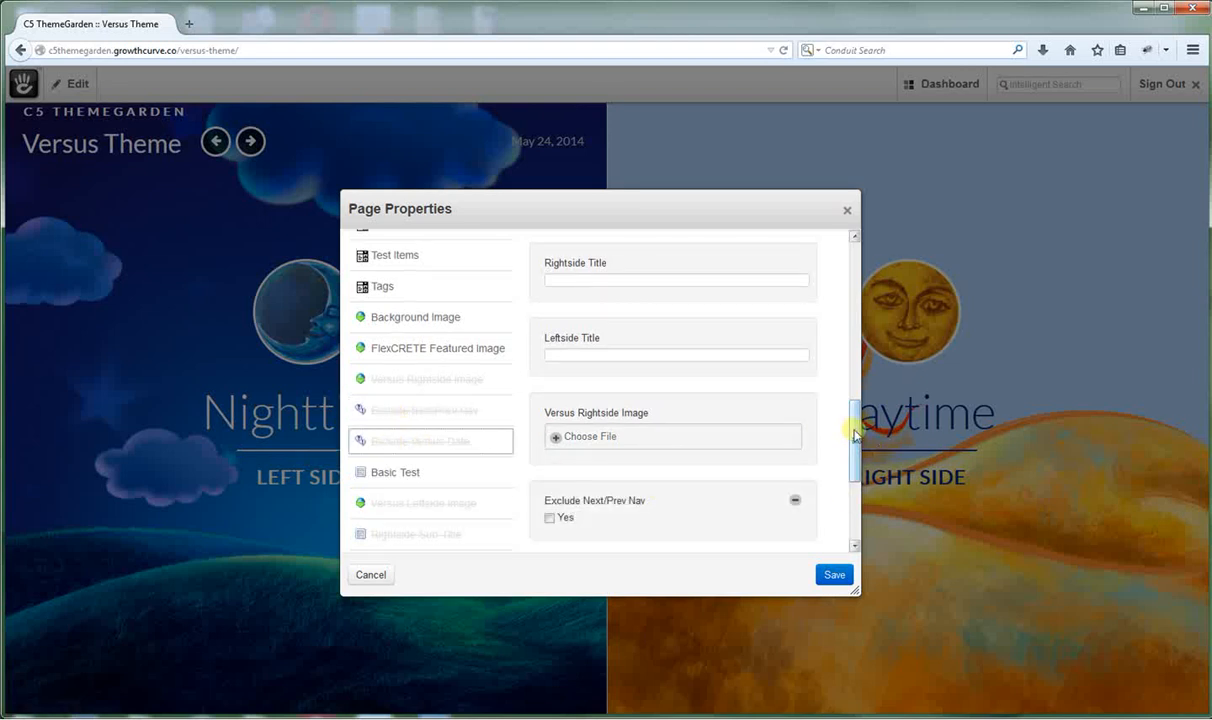
drag(855, 432, 860, 473)
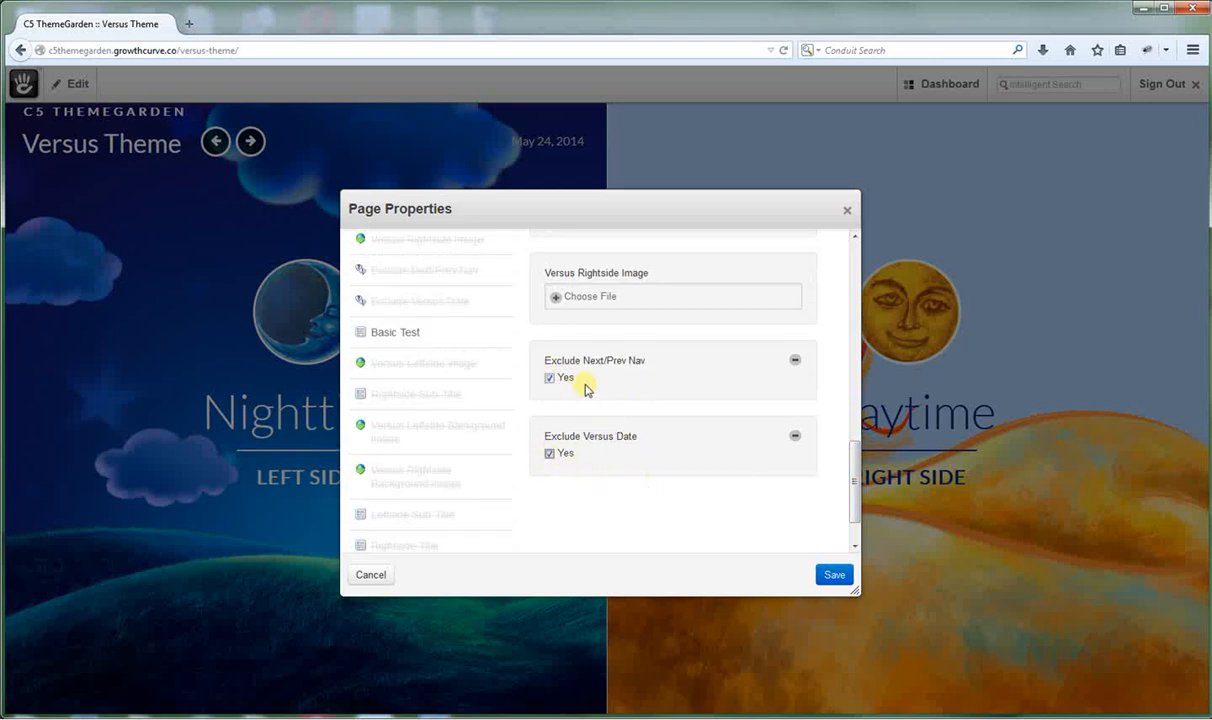
click(838, 575)
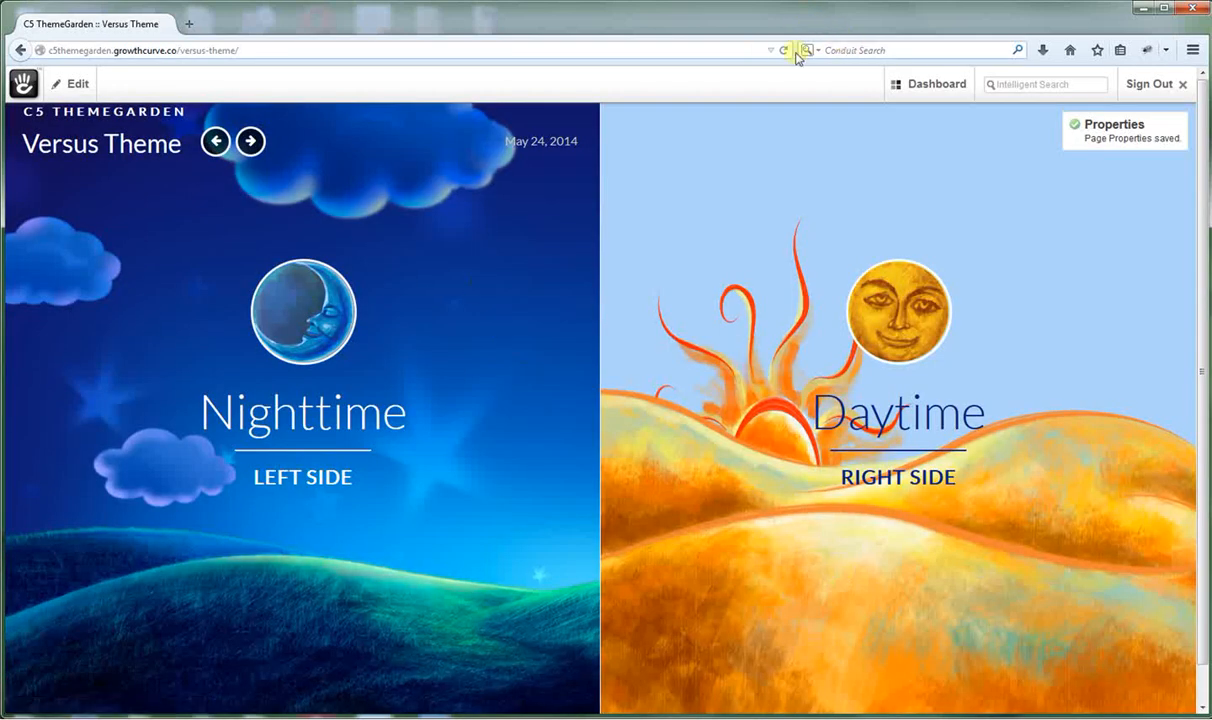
click(783, 50)
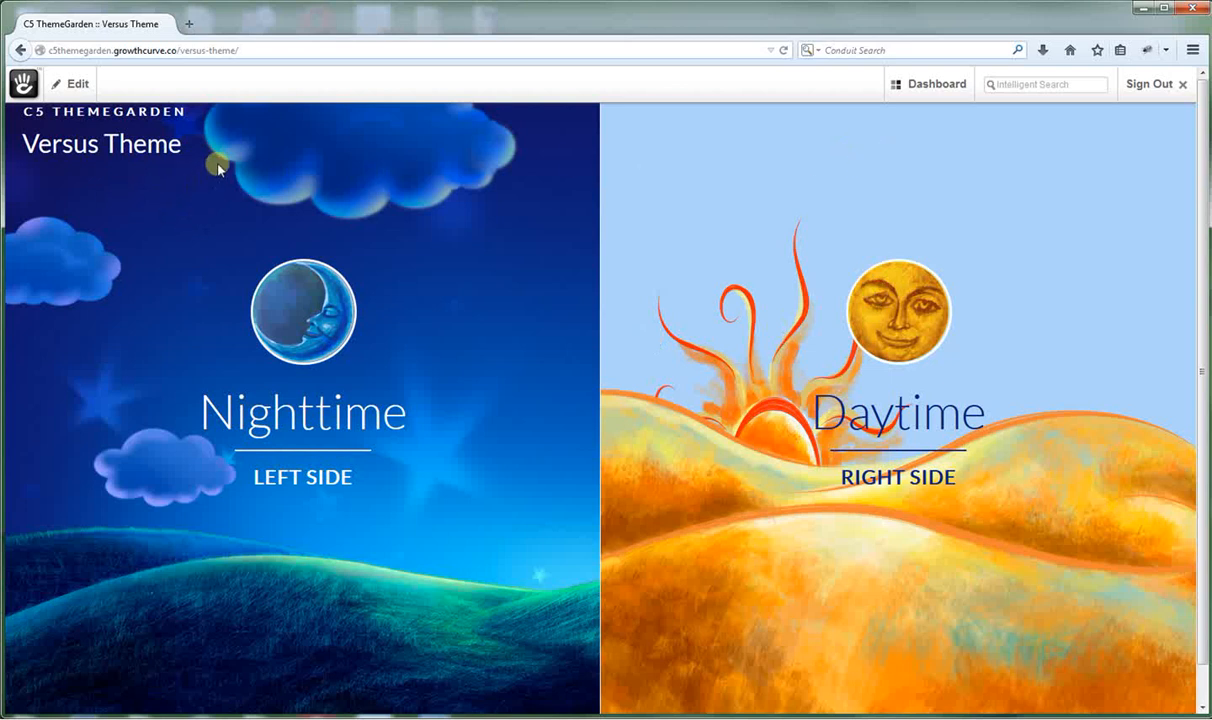
Untick Exclude Next/Prev Nav in the page's custom attributes, save, and reload to show the arrows.
click(75, 84)
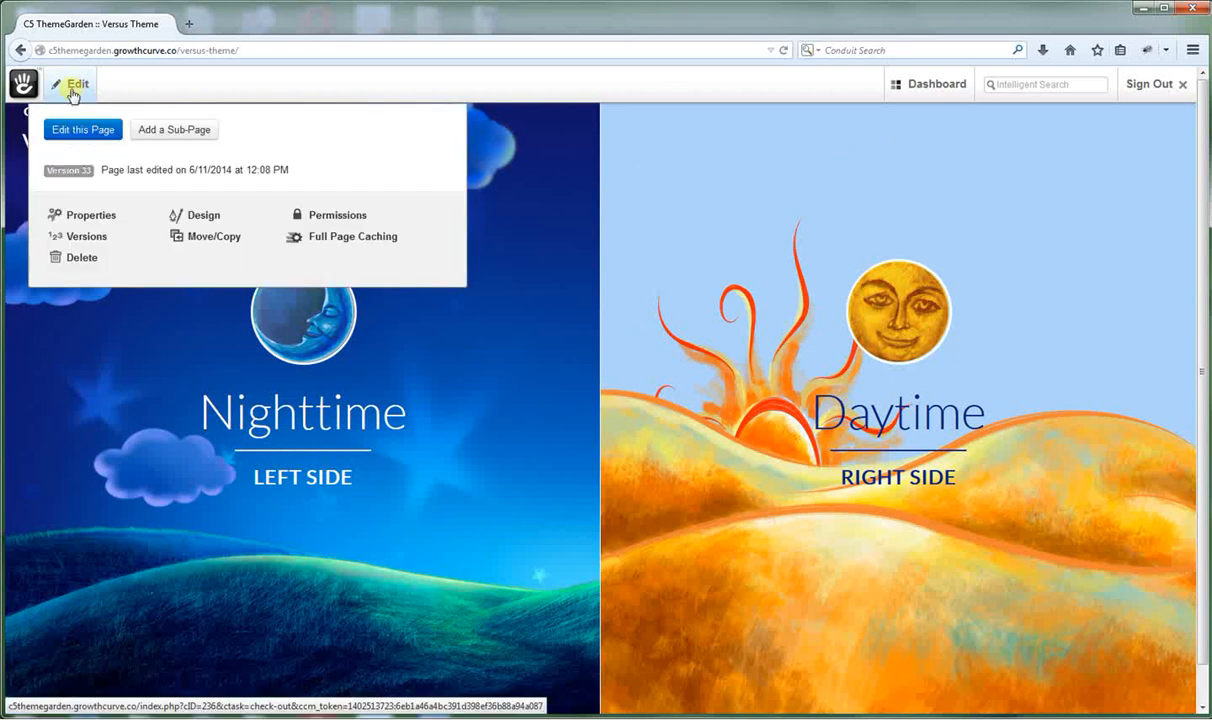
click(84, 213)
click(513, 302)
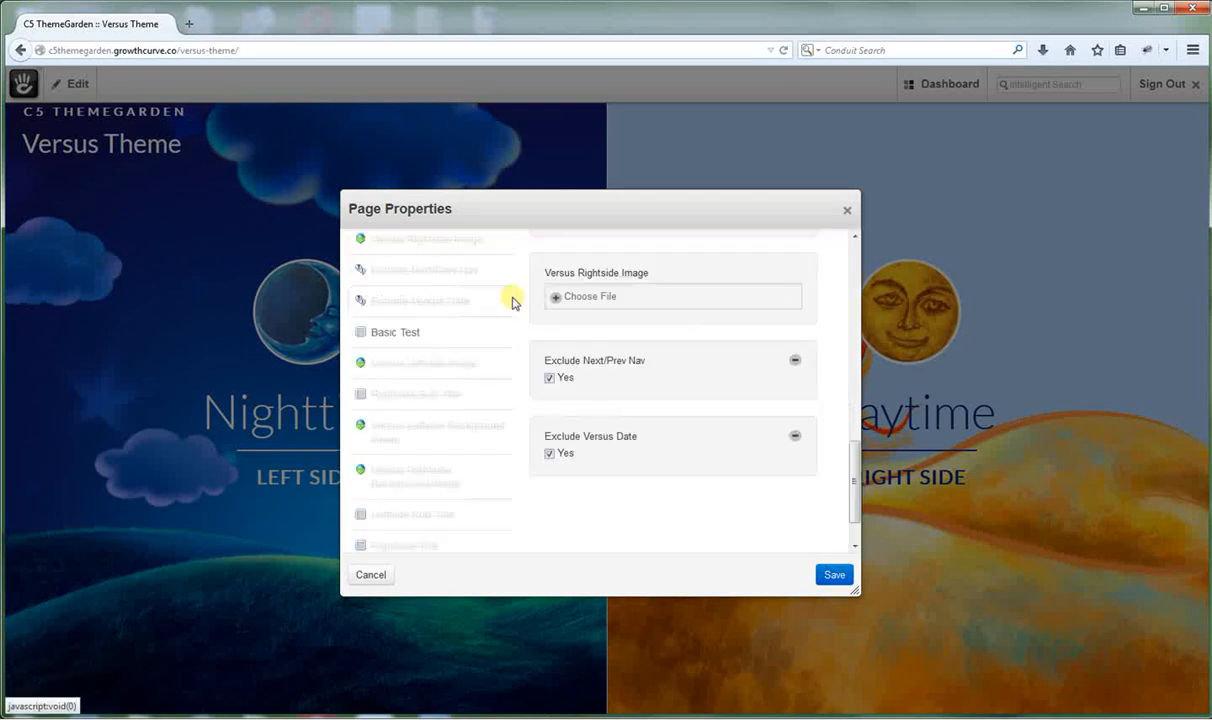
mouse_move(858, 476)
mouse_down()
mouse_move(860, 441)
mouse_move(858, 465)
mouse_up()
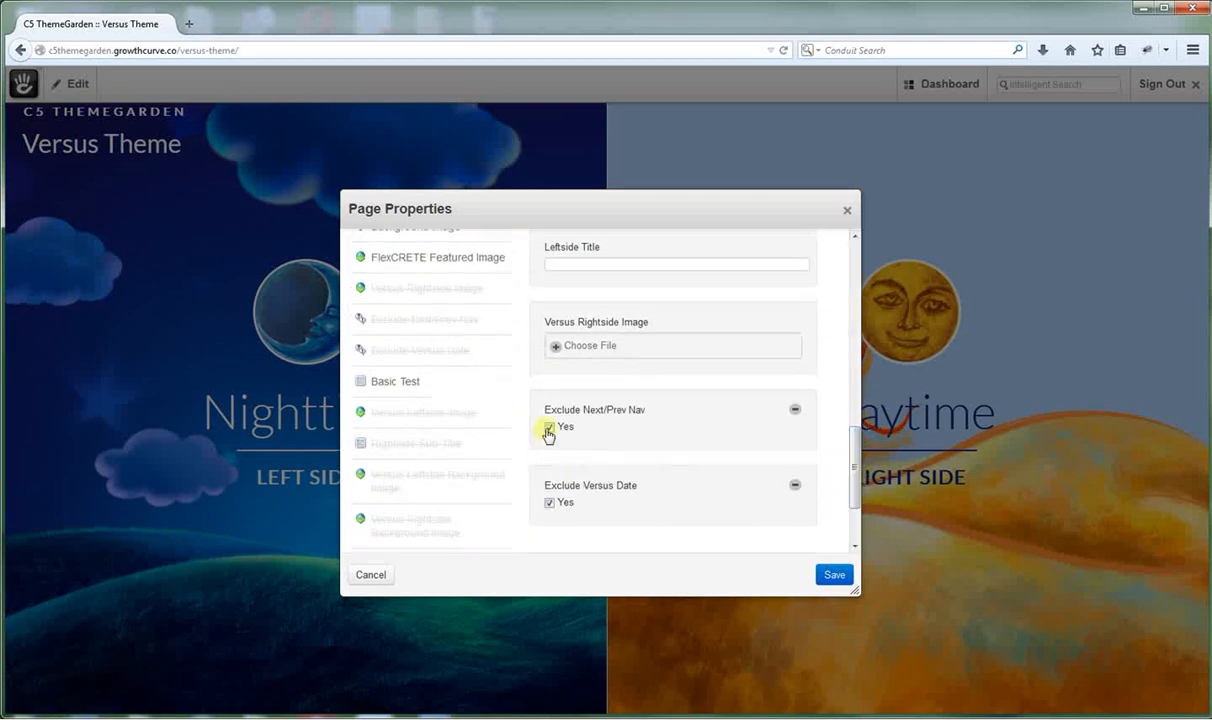
click(822, 570)
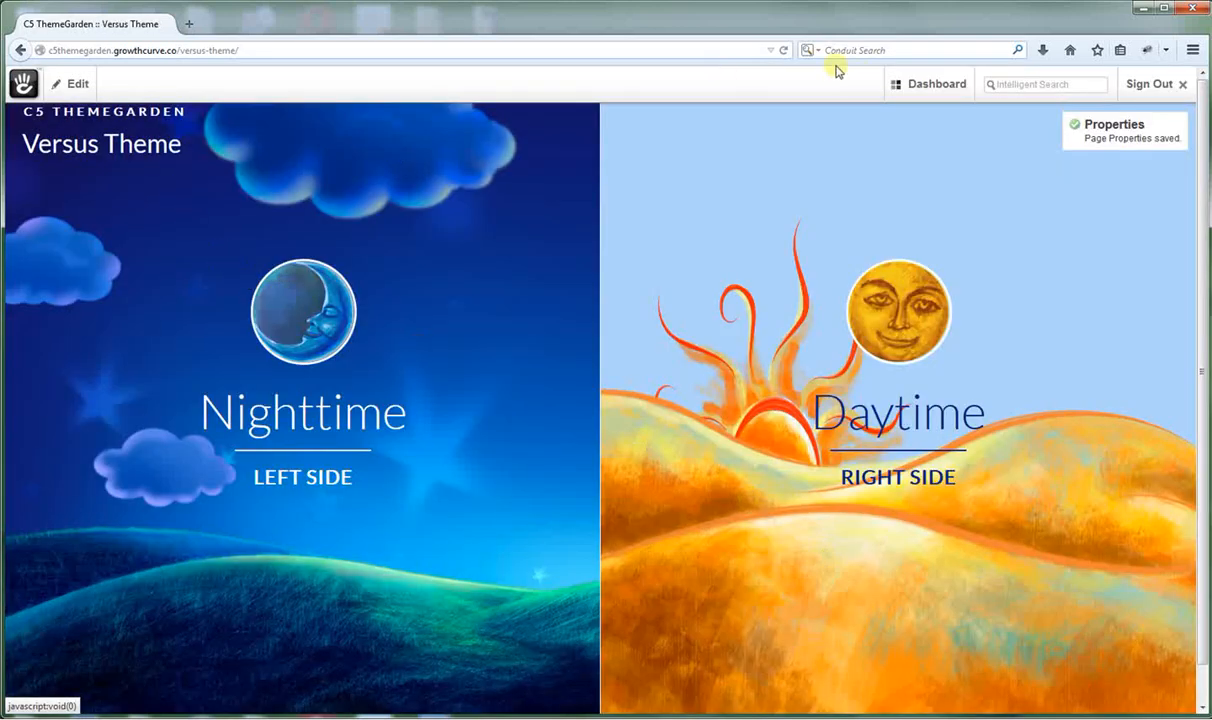
click(784, 50)
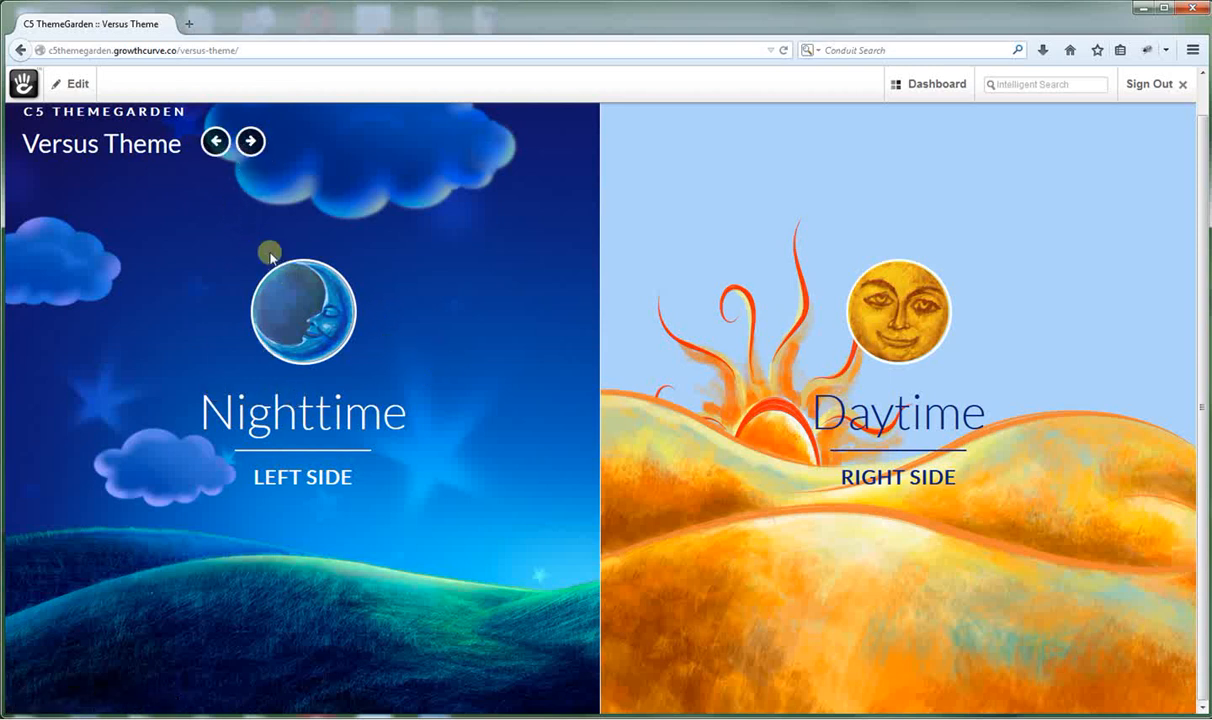
click(915, 86)
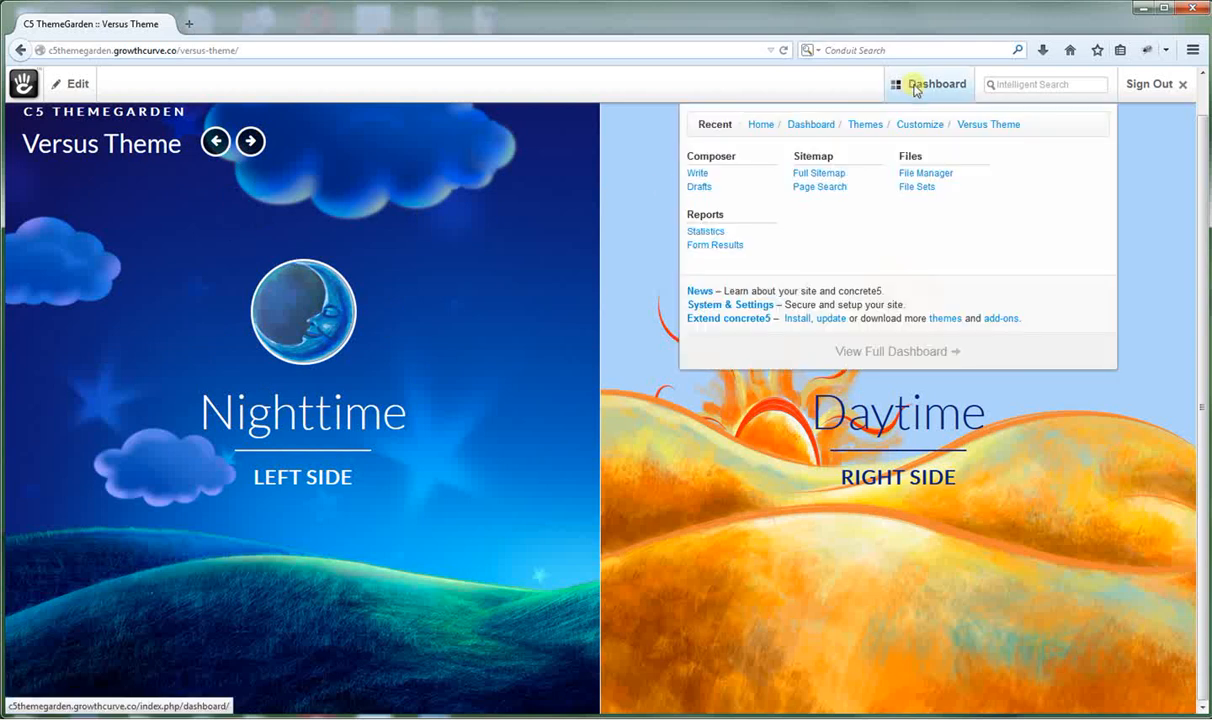
Open the Full Sitemap, expand FlexCRETE (Page Types, Typography, Blocks), then return to the website.
click(820, 175)
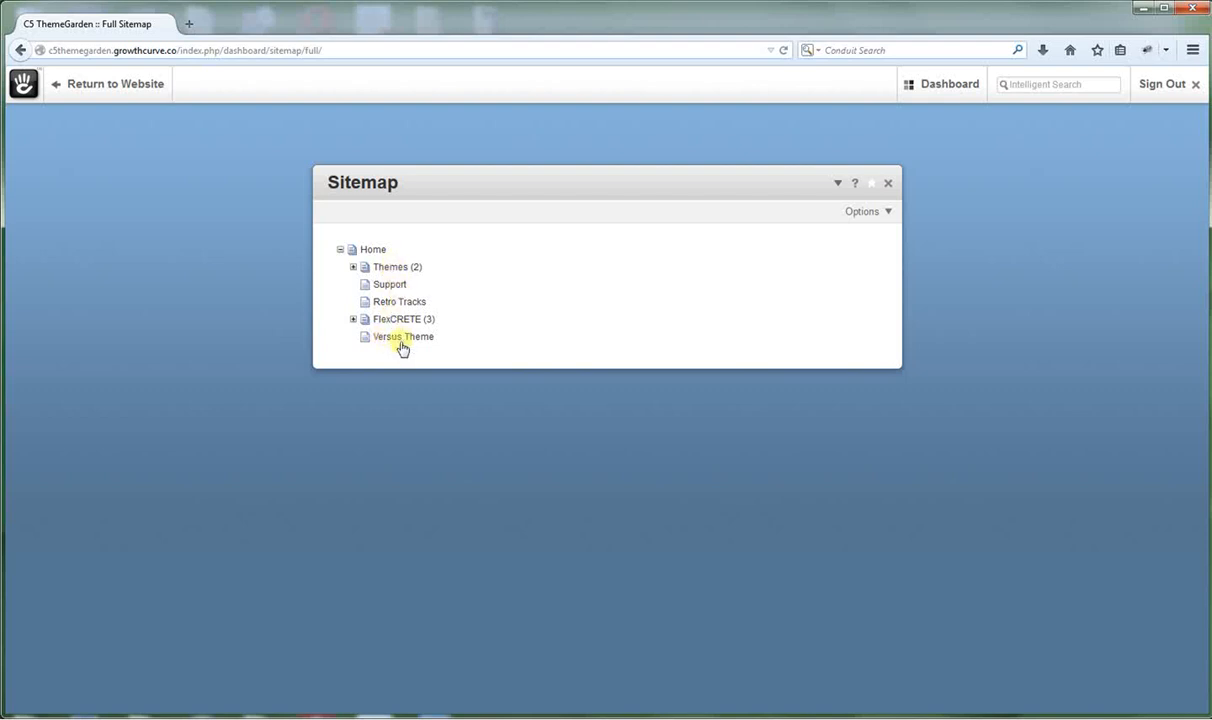
click(353, 319)
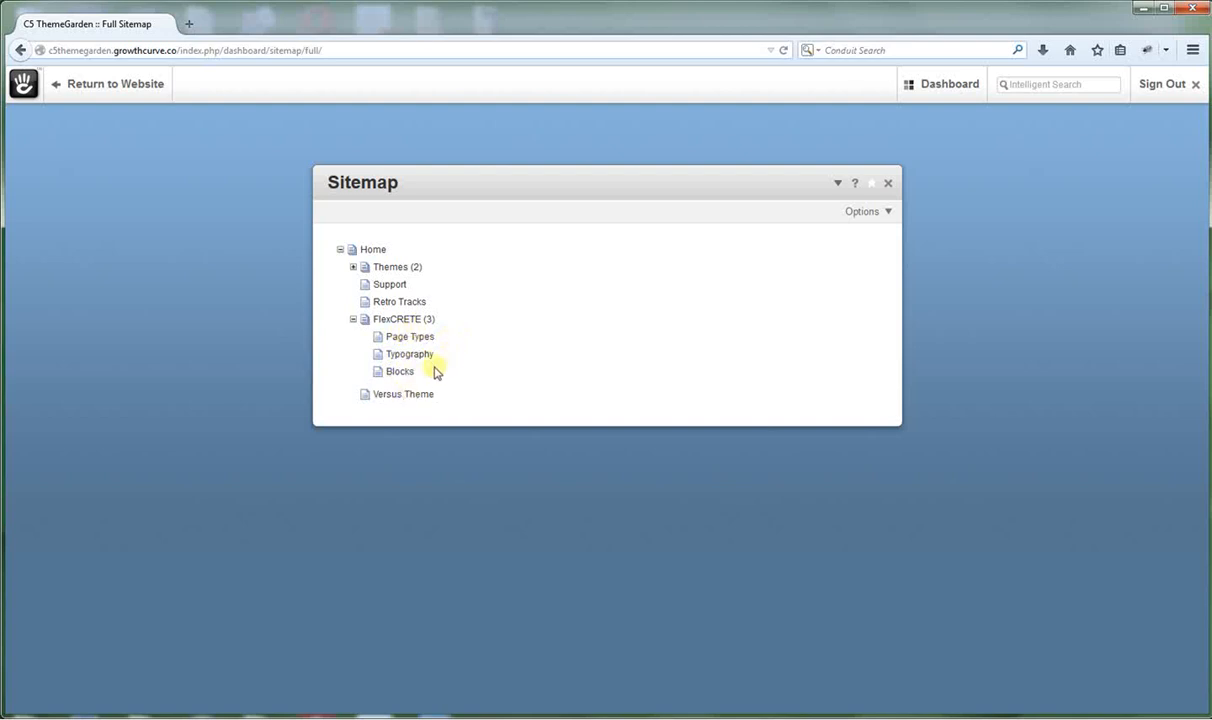
click(97, 90)
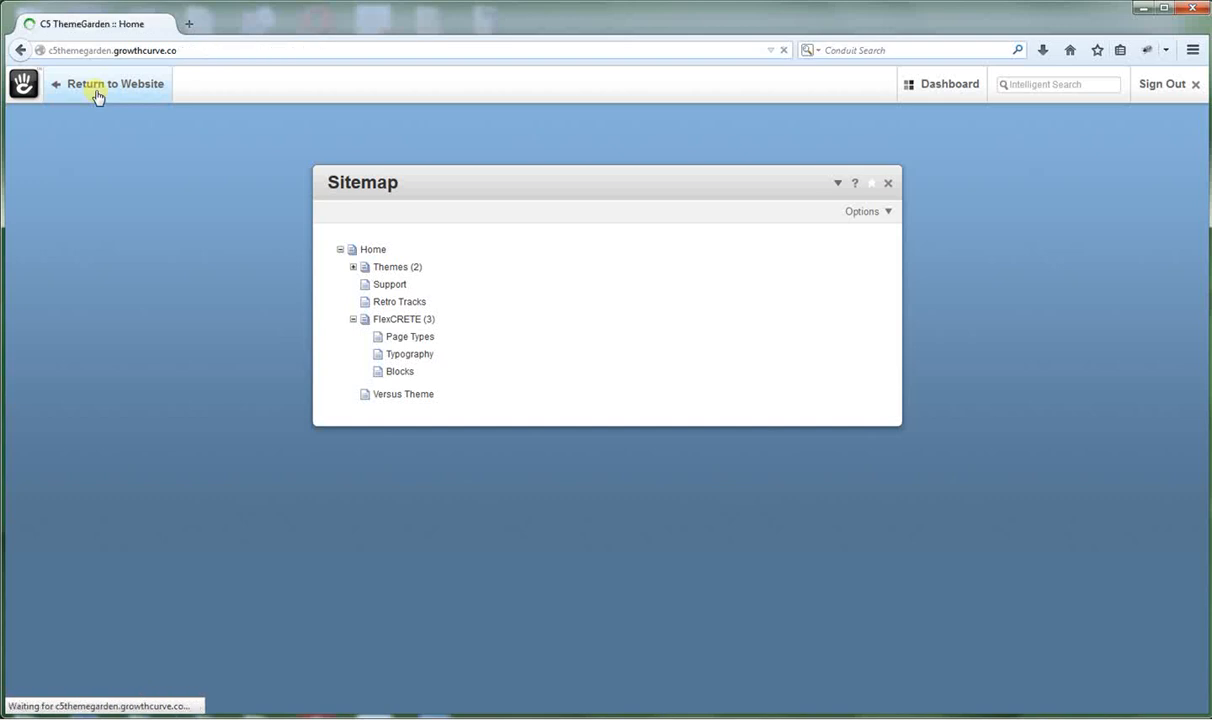
Go to the Versus Theme page, view the Nighttime content panel, then close it.
click(644, 170)
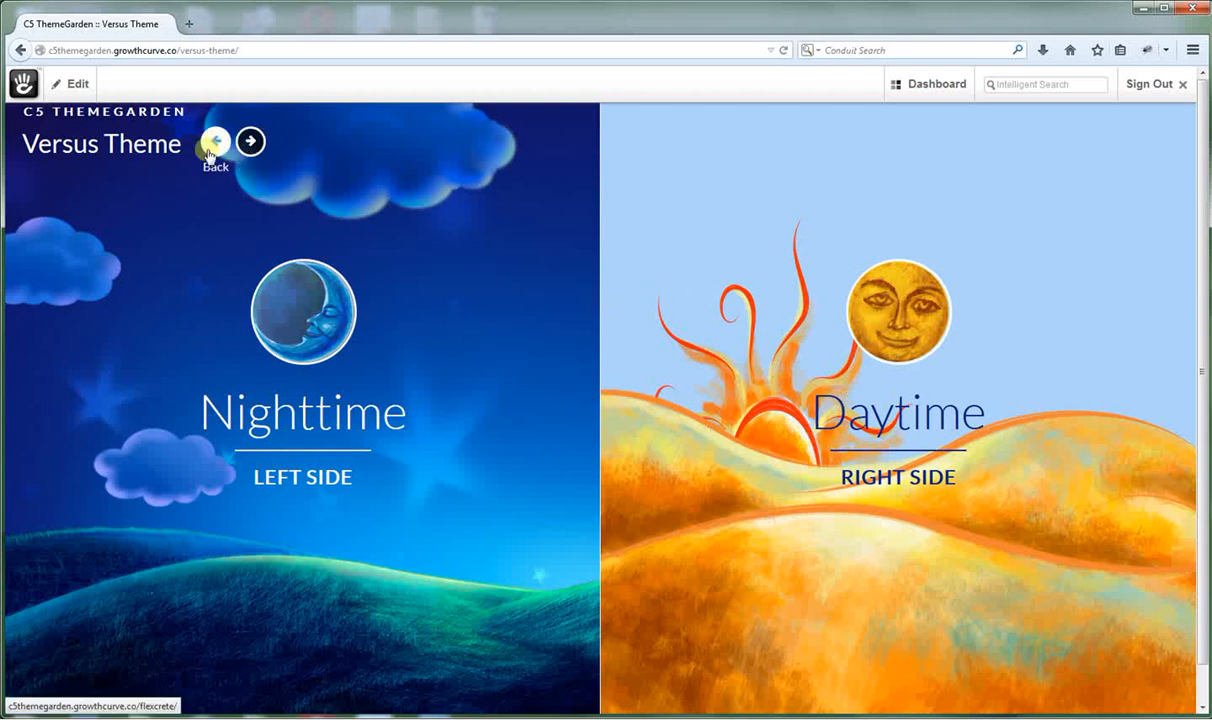
click(270, 305)
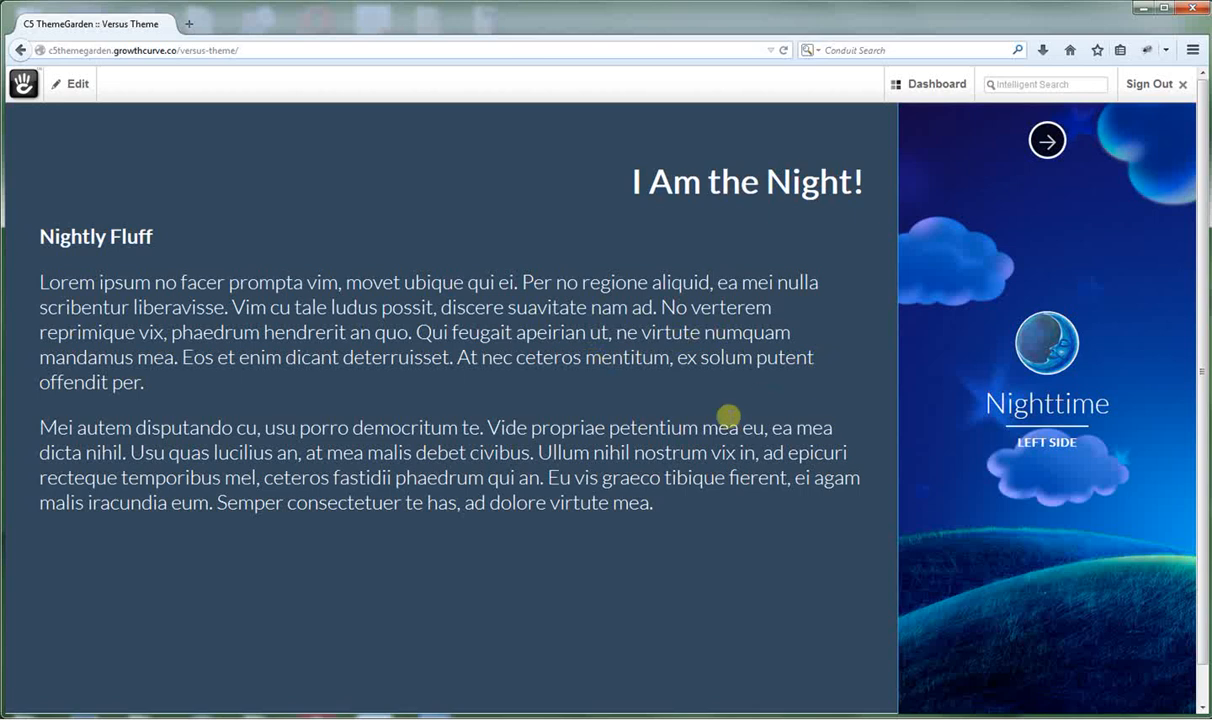
click(1046, 143)
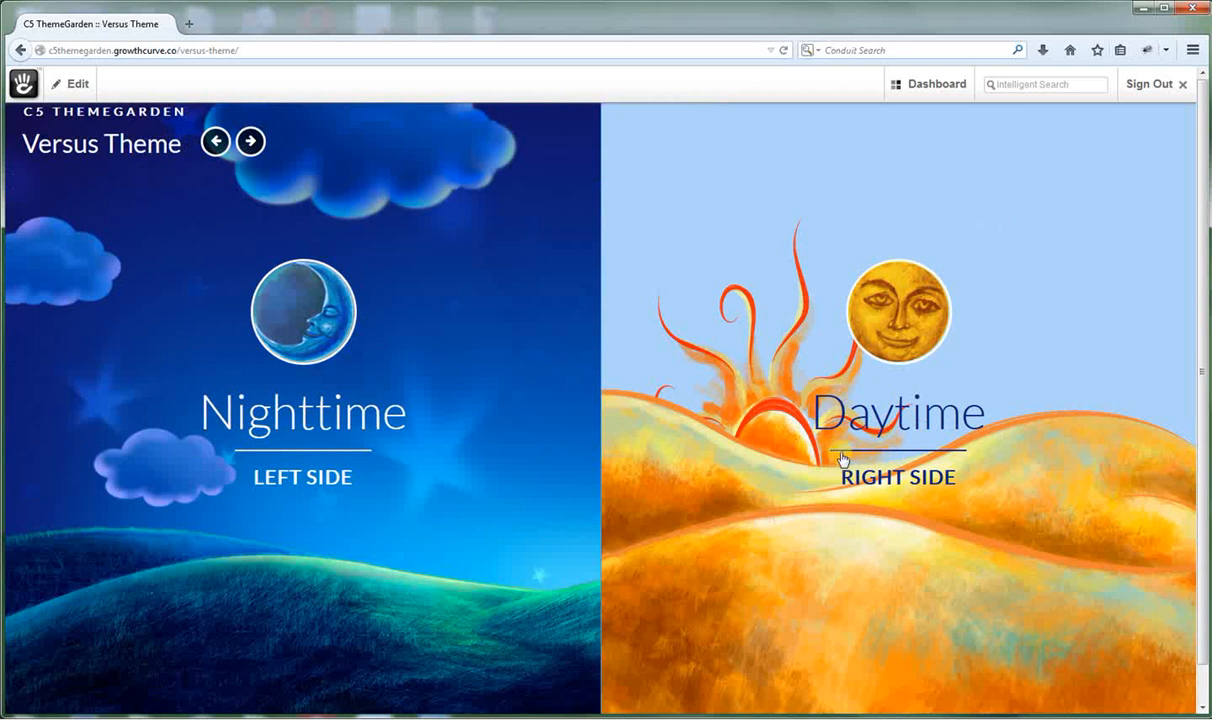